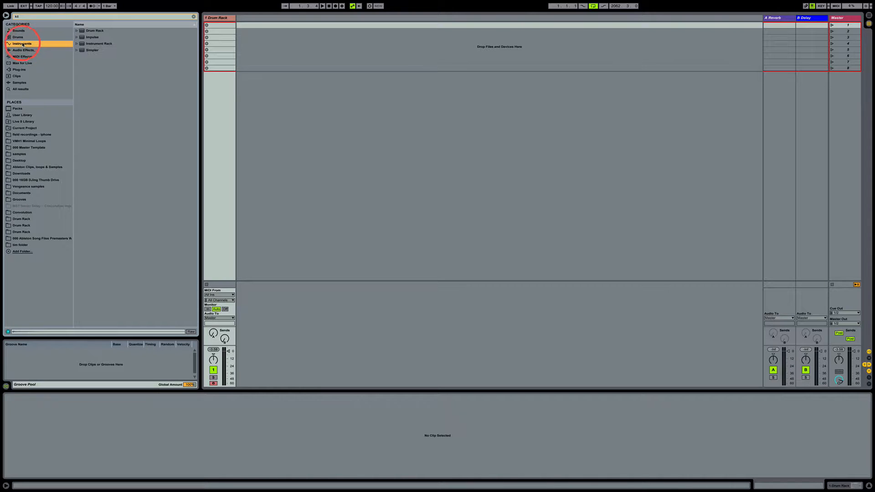
Clear the browser search and load an empty Drum Rack instrument onto the first MIDI track.
{"action": "left_click", "coordinate": [193, 18]}
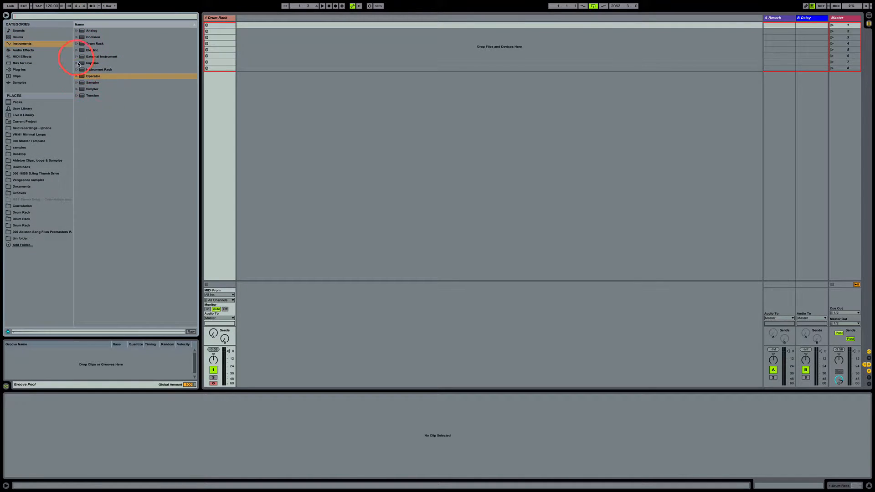
{"action": "left_click", "coordinate": [122, 89]}
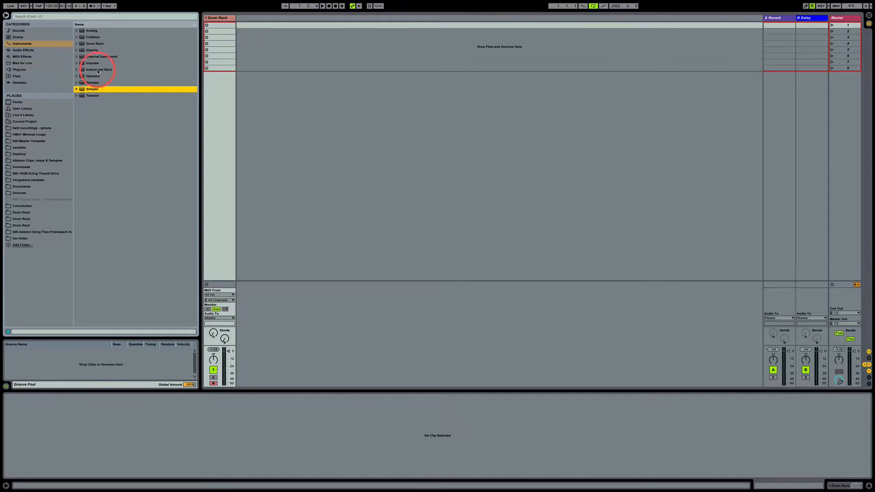
{"action": "left_click", "coordinate": [91, 44]}
{"action": "left_click_drag", "start_coordinate": [90, 46], "coordinate": [219, 23]}
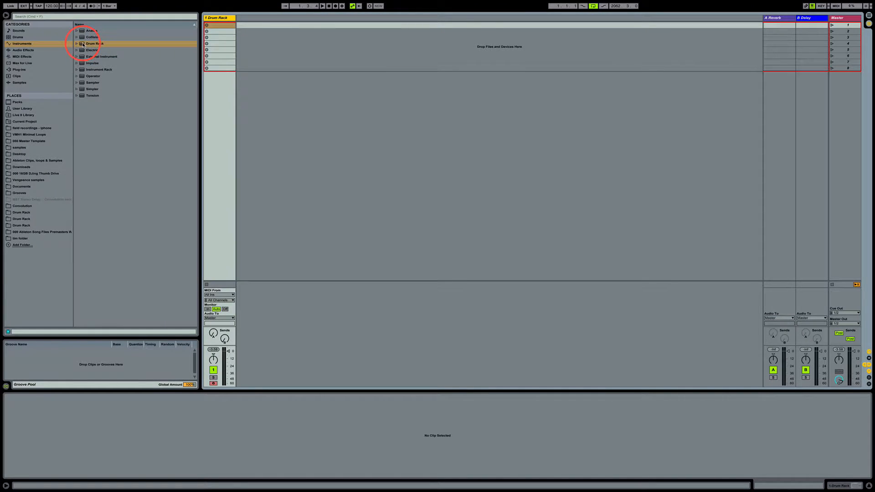
{"action": "left_click_drag", "start_coordinate": [83, 45], "coordinate": [221, 19]}
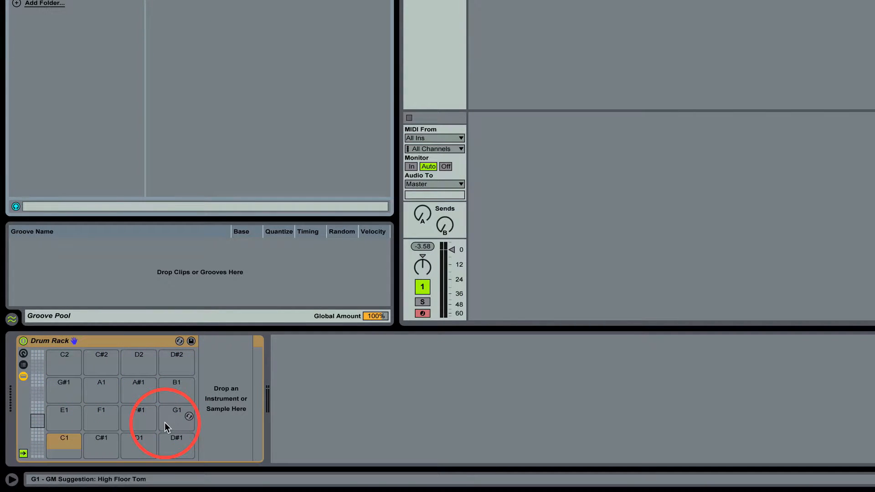
Browse the Drum Rack's pad ranges, show the pads from E2 to G3, and trigger the C3 pad.
{"action": "left_click", "coordinate": [37, 422]}
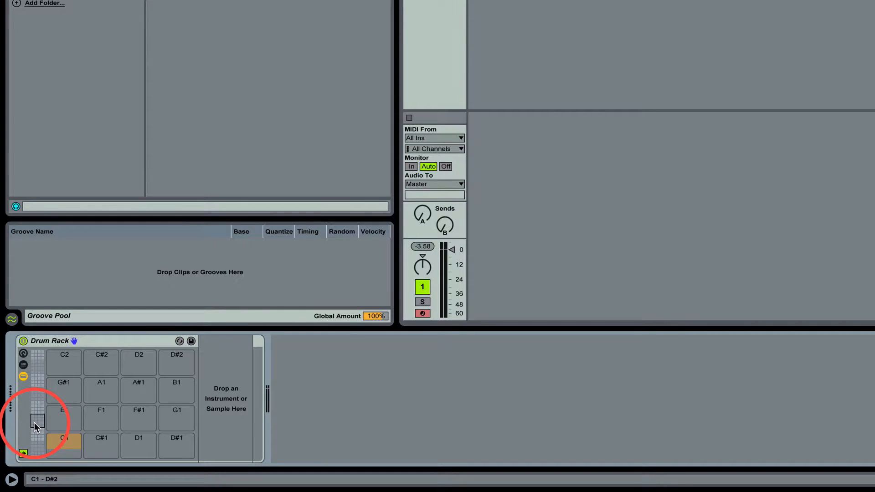
{"action": "left_click_drag", "start_coordinate": [34, 422], "coordinate": [56, 447]}
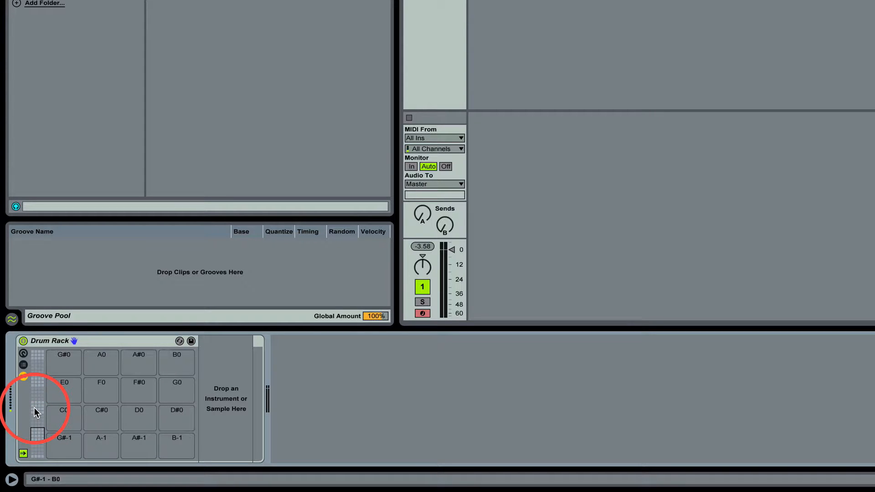
{"action": "left_click_drag", "start_coordinate": [37, 432], "coordinate": [38, 407]}
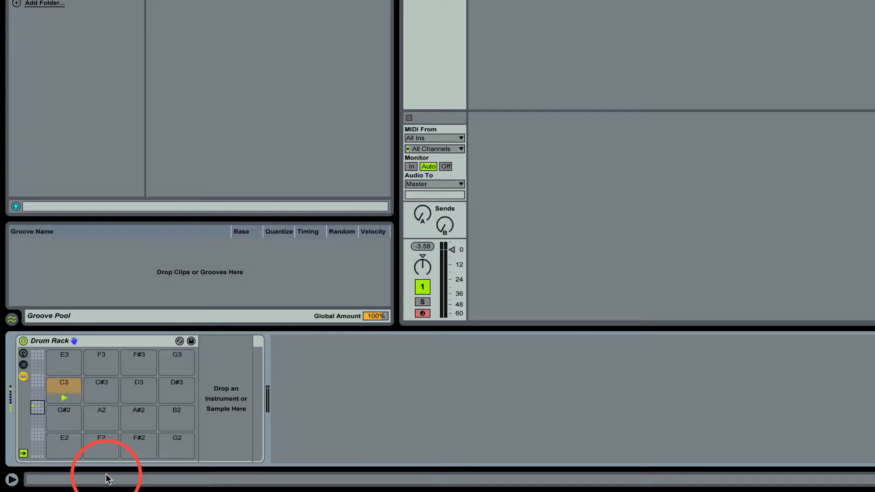
{"action": "left_click", "coordinate": [62, 397]}
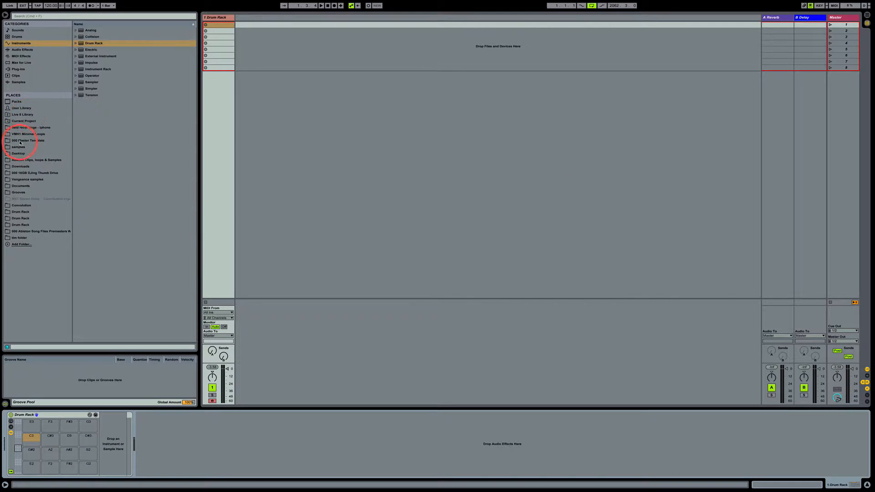
Expand the 000 Drums folder in the samples place and search it for "kit".
{"action": "left_click", "coordinate": [17, 148]}
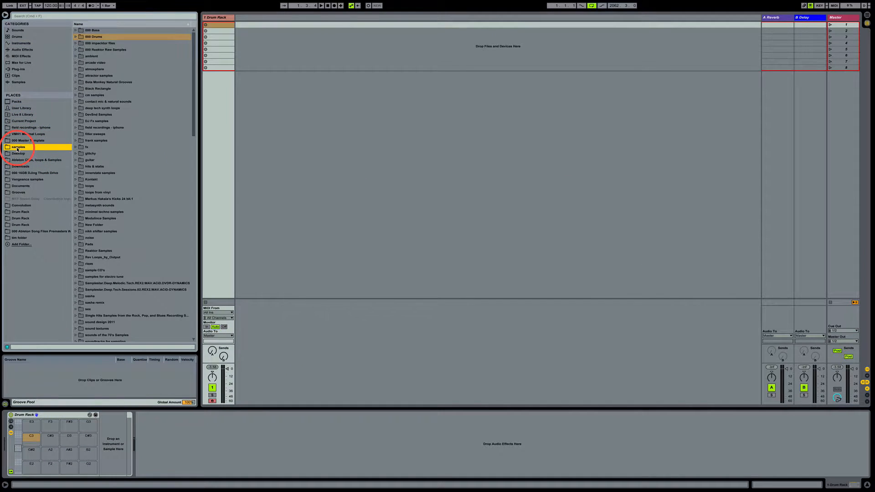
{"action": "left_click", "coordinate": [76, 37]}
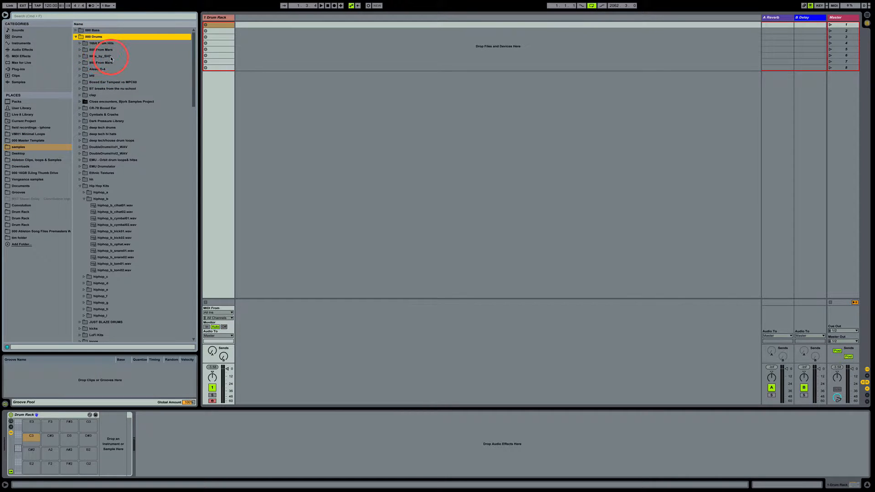
{"action": "left_click", "coordinate": [97, 18]}
{"action": "type", "text": "ki"}
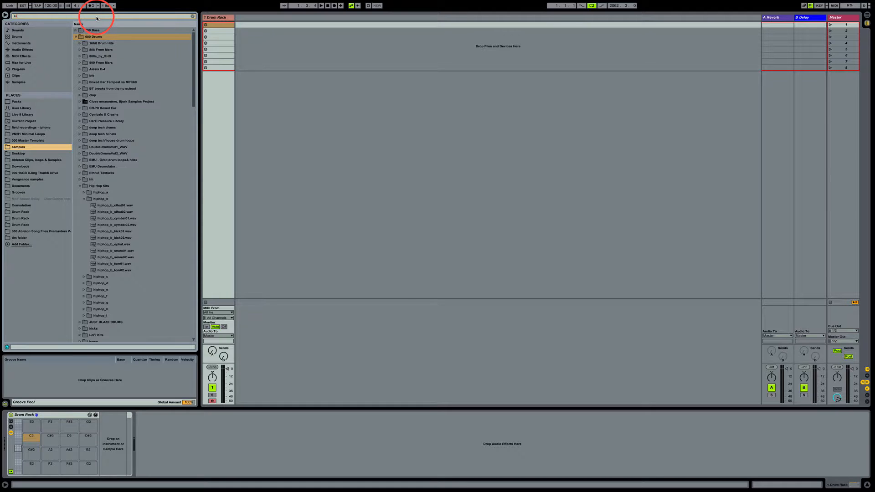
{"action": "type", "text": "t"}
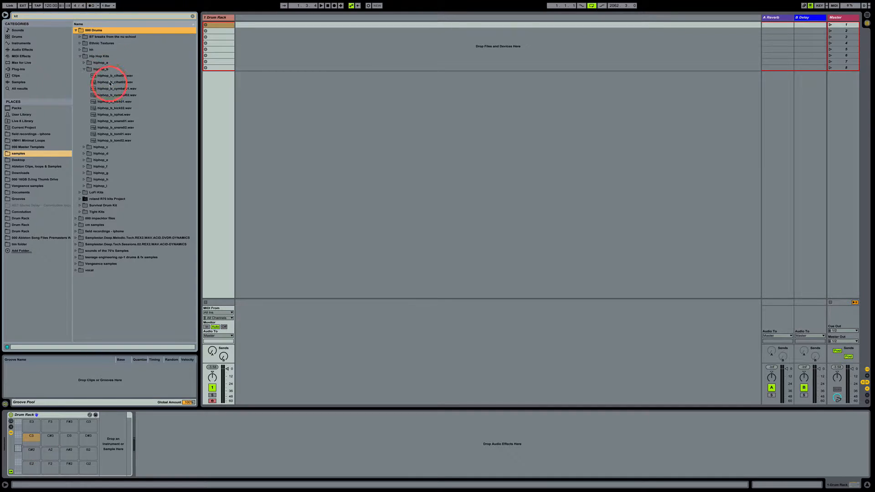
Audition the hiphop_b_kick01 and hiphop_b_kick02 samples in the hiphop_b folder.
{"action": "left_click", "coordinate": [115, 107]}
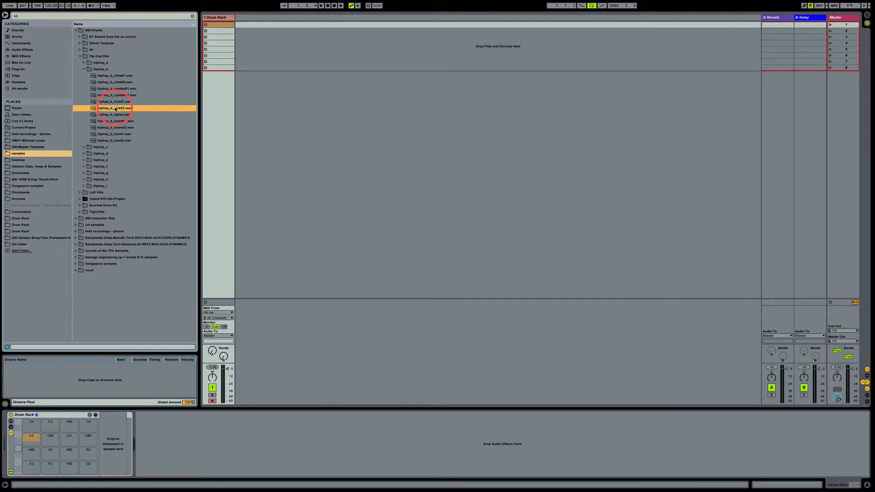
{"action": "left_click", "coordinate": [116, 101]}
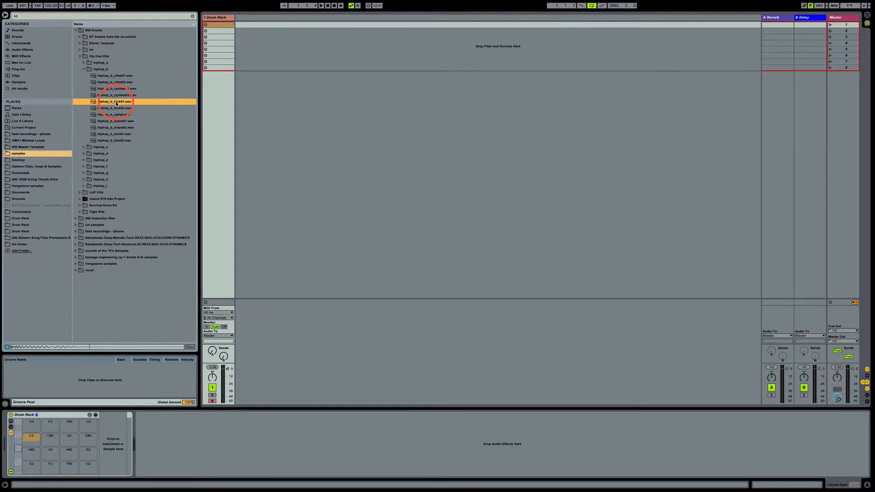
{"action": "left_click", "coordinate": [112, 108]}
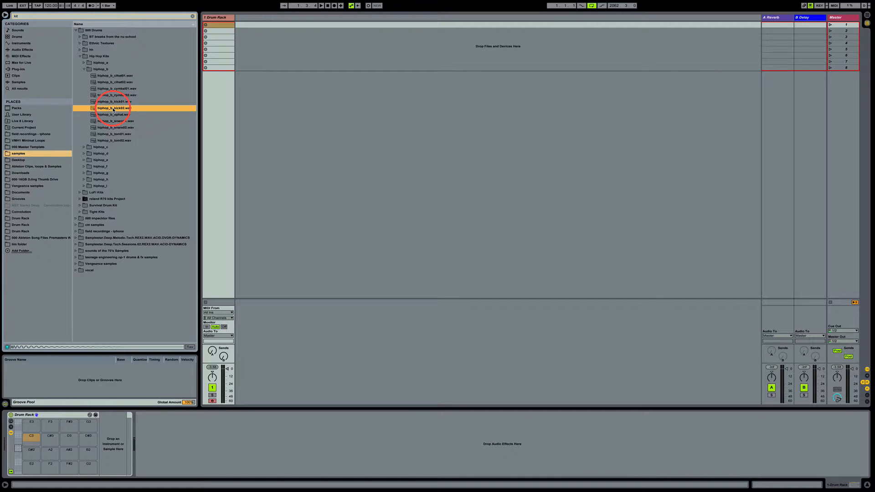
{"action": "left_click", "coordinate": [97, 102]}
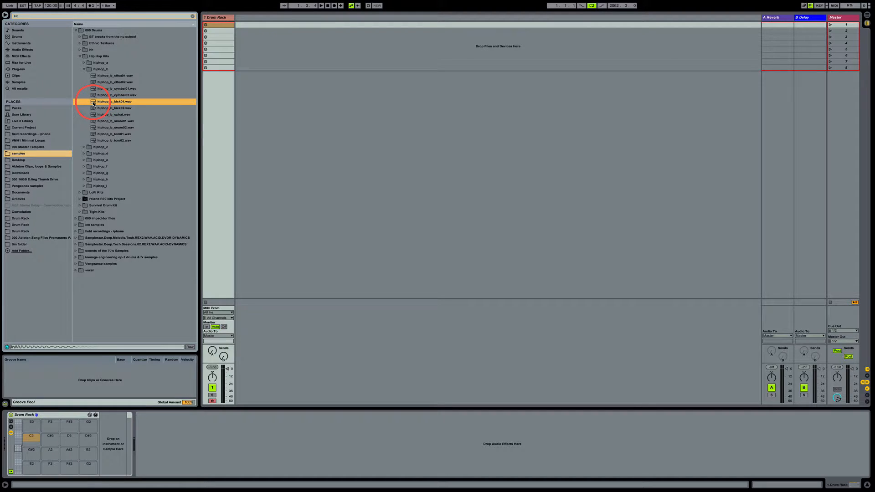
Load hiphop_b_kick01.wav onto the Drum Rack's C3 pad and play it several times.
{"action": "left_click_drag", "start_coordinate": [93, 104], "coordinate": [30, 438]}
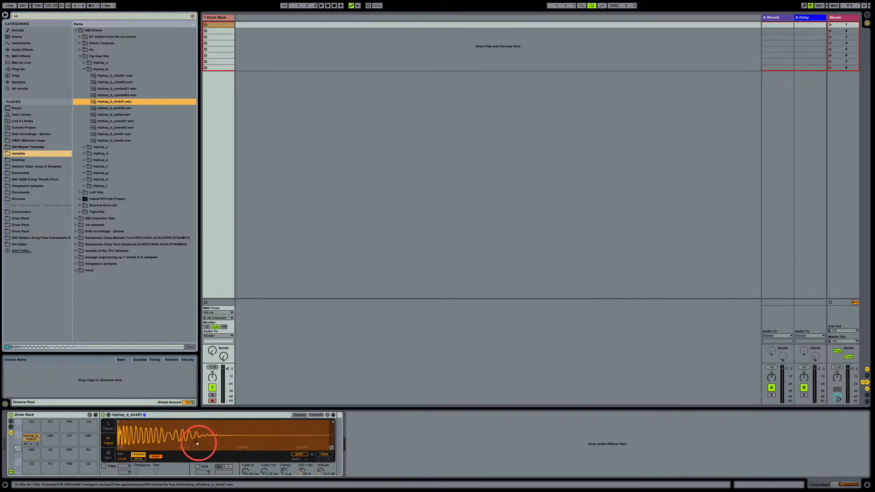
{"action": "key", "text": "a"}
{"action": "key", "text": "a"}
{"action": "key", "text": "a"}
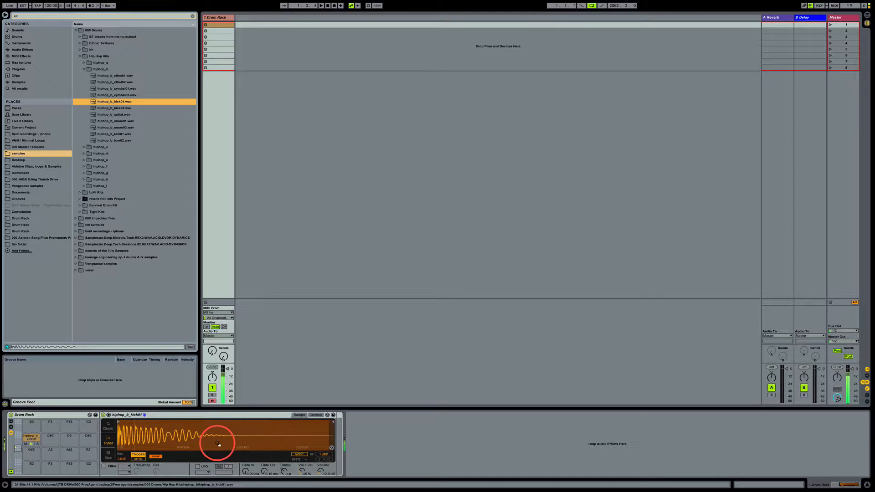
{"action": "key", "text": "a"}
{"action": "key", "text": "a"}
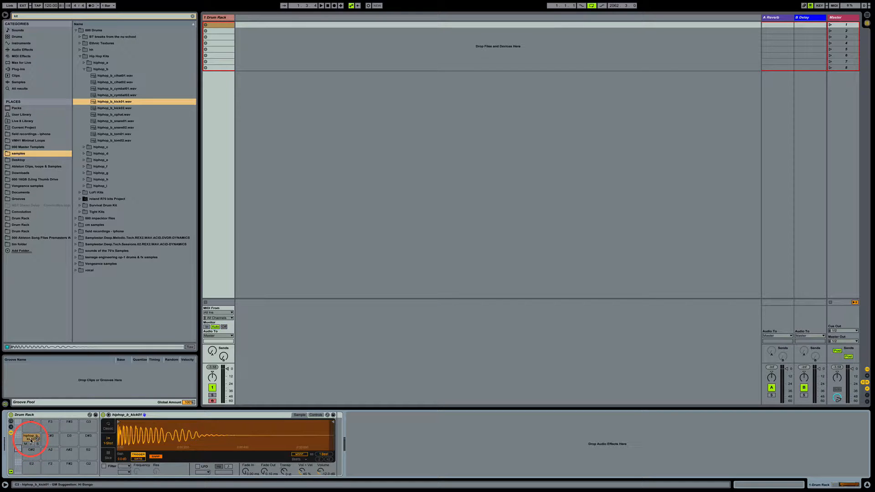
Shift the Drum Rack's visible pad range row by row until C3 is the lowest pad shown.
{"action": "left_click", "coordinate": [18, 444]}
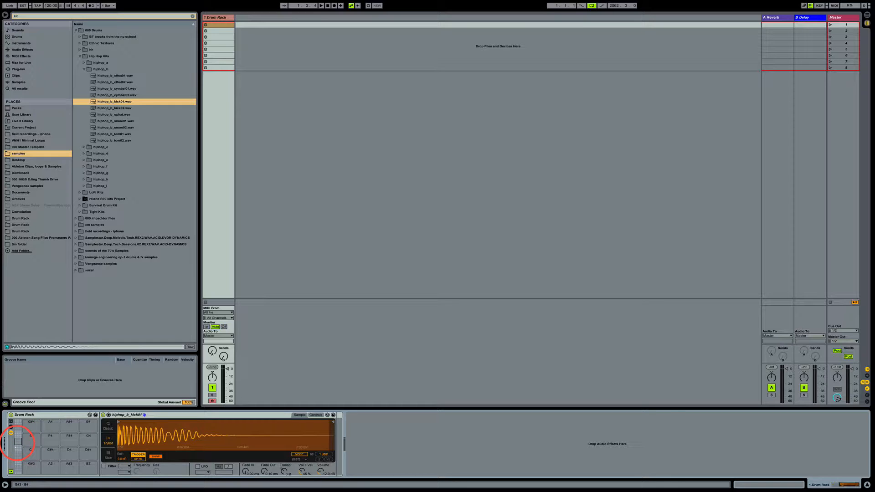
{"action": "left_click_drag", "start_coordinate": [17, 443], "coordinate": [17, 445]}
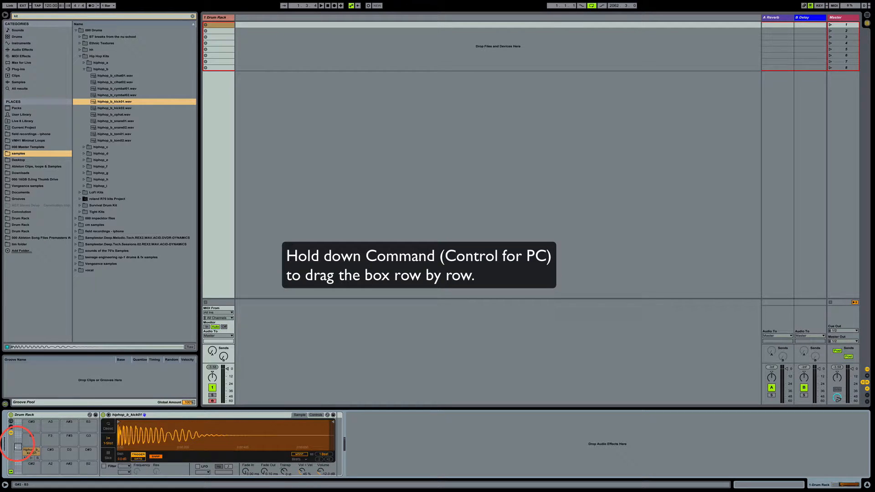
{"action": "left_click", "coordinate": [31, 466]}
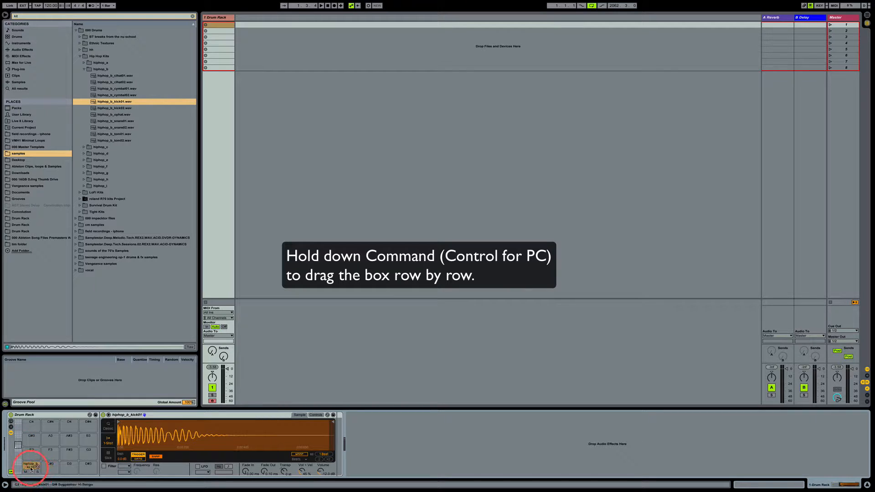
Remove the hiphop_b_kick01 sample from the C3 pad.
{"action": "left_click_drag", "start_coordinate": [34, 466], "coordinate": [59, 86]}
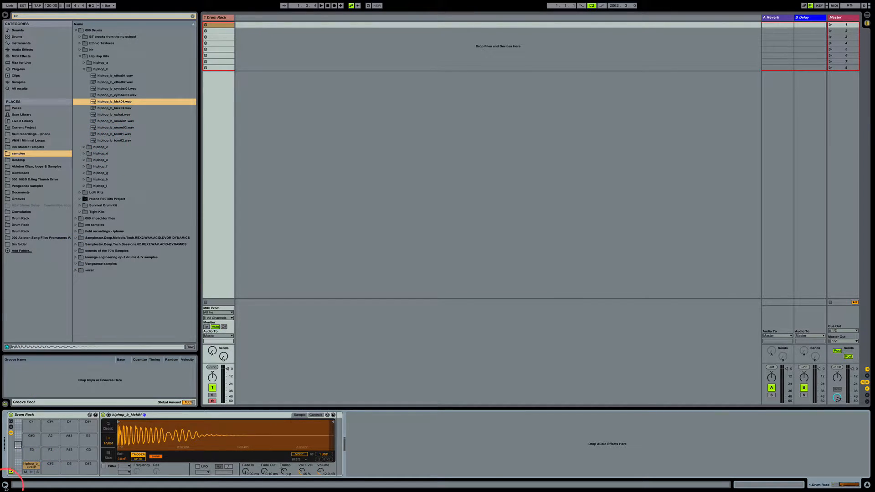
{"action": "left_click", "coordinate": [28, 468]}
{"action": "left_click_drag", "start_coordinate": [27, 467], "coordinate": [46, 468]}
{"action": "left_click", "coordinate": [29, 467]}
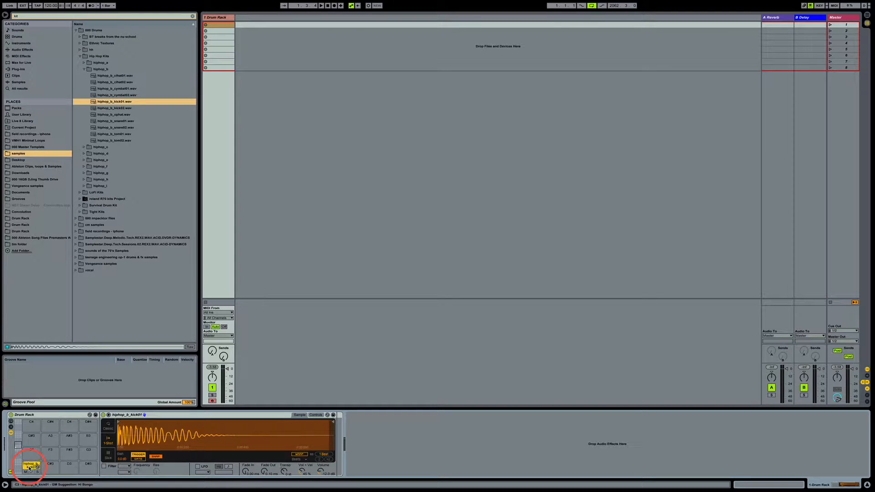
{"action": "key", "text": "Delete"}
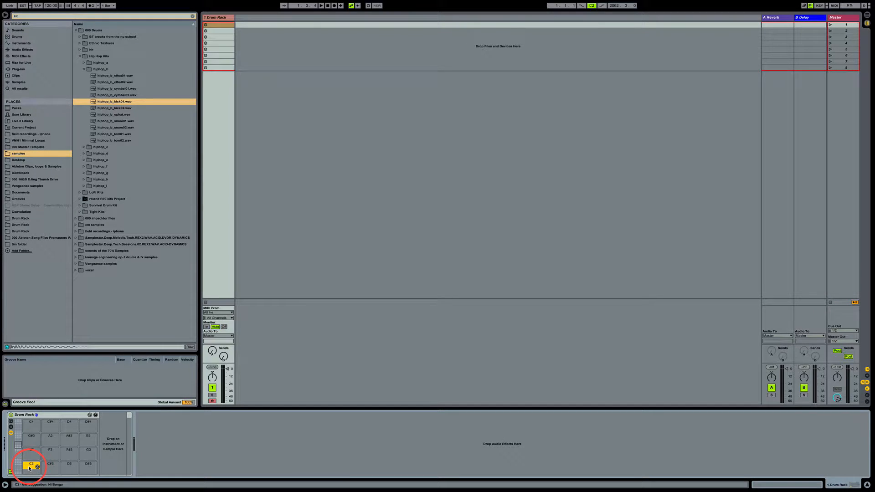
Load all hiphop_b samples from hiphop_b_clhat01 through hiphop_b_tom02 at once onto consecutive Drum Rack pads starting at C3.
{"action": "left_click", "coordinate": [105, 75]}
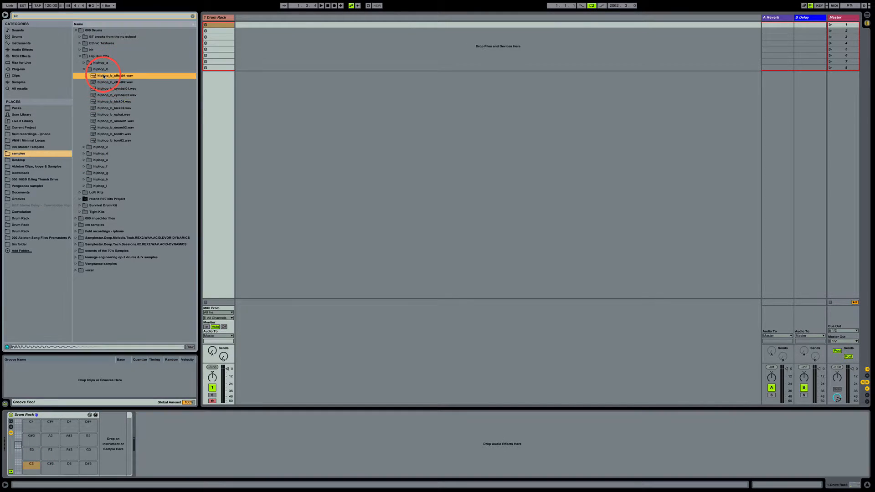
{"action": "left_click", "coordinate": [118, 141], "text": "shift"}
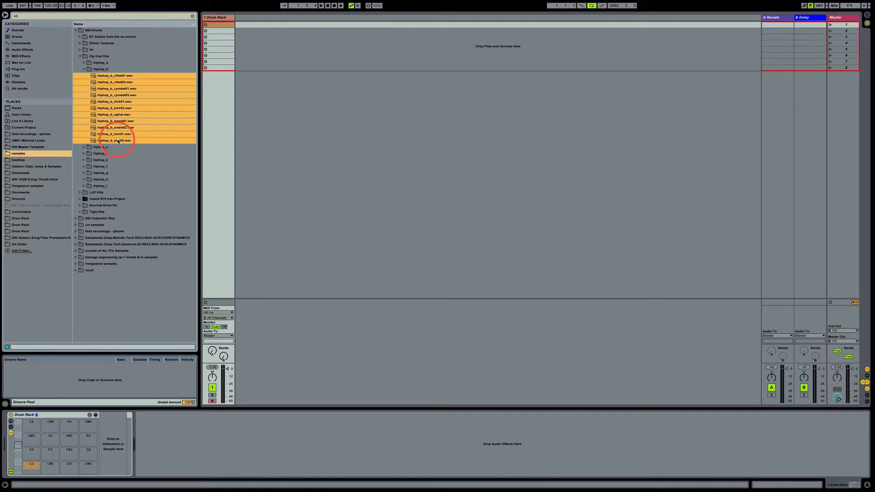
{"action": "left_click_drag", "start_coordinate": [93, 76], "coordinate": [36, 471]}
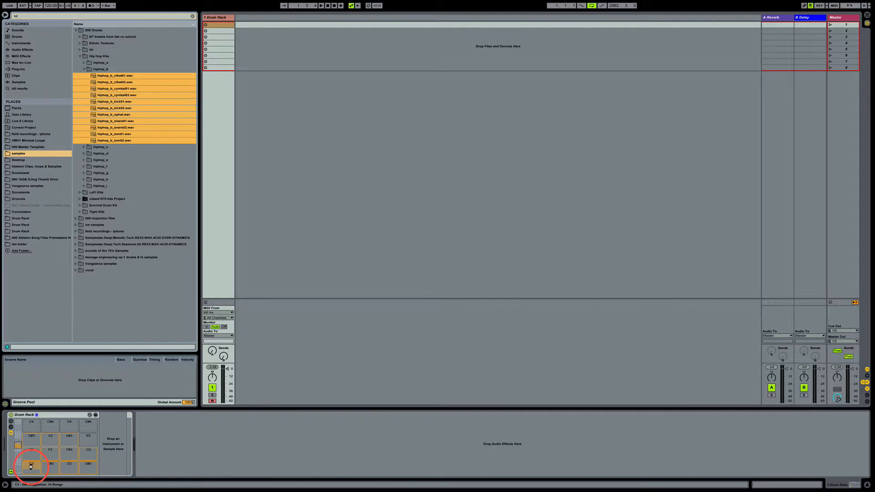
{"action": "left_click_drag", "start_coordinate": [30, 466], "coordinate": [31, 466]}
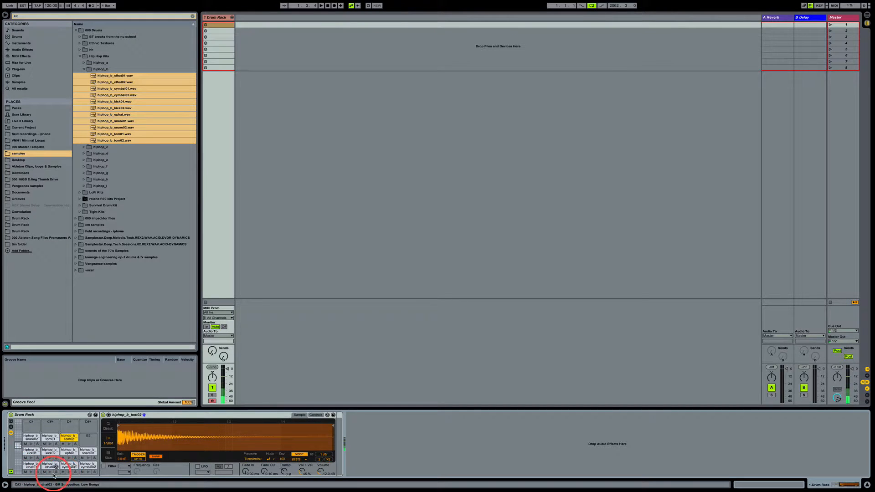
Audition the cymbal, kick and snare pads in the Drum Rack.
{"action": "left_click", "coordinate": [70, 472]}
{"action": "left_click", "coordinate": [86, 472]}
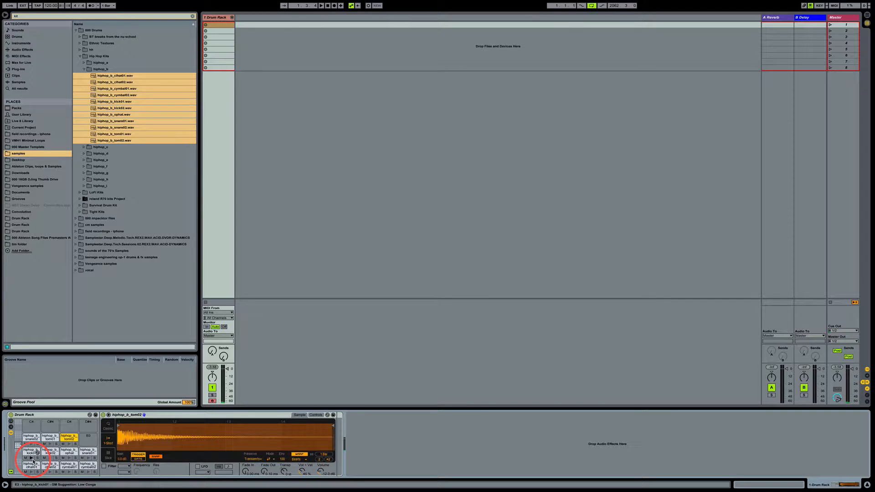
{"action": "left_click", "coordinate": [32, 460]}
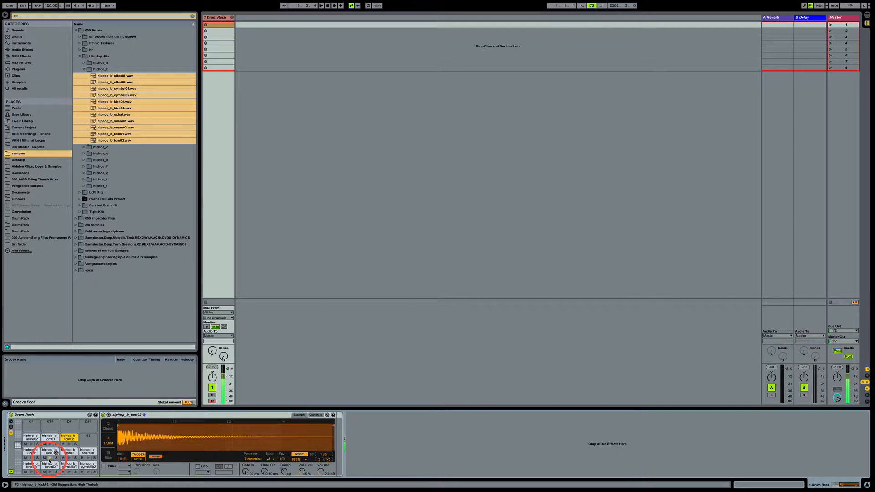
{"action": "left_click", "coordinate": [88, 459]}
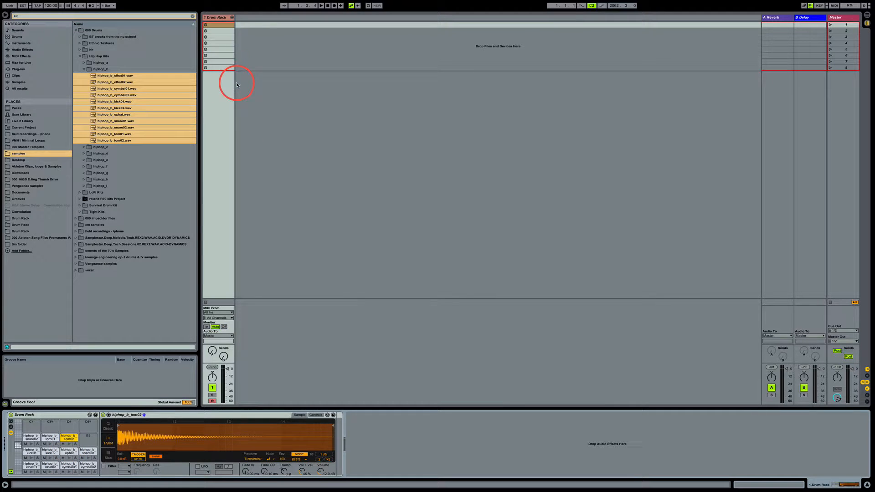
Create an empty MIDI clip in the Drum Rack track's first slot and switch to the Arrangement View.
{"action": "left_click", "coordinate": [220, 25]}
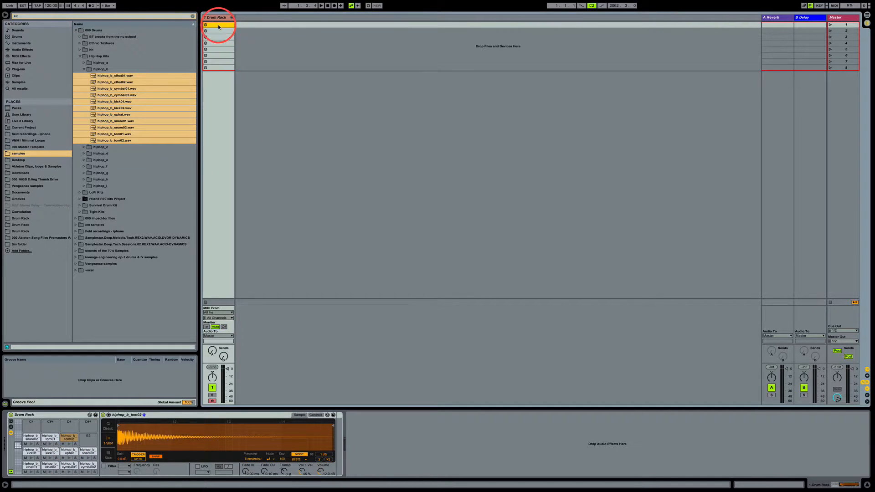
{"action": "double_click", "coordinate": [219, 26]}
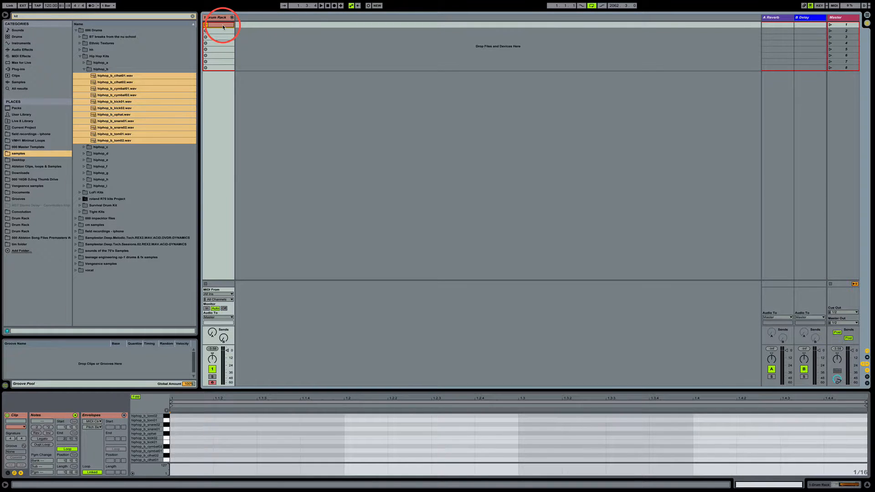
{"action": "key", "text": "Tab"}
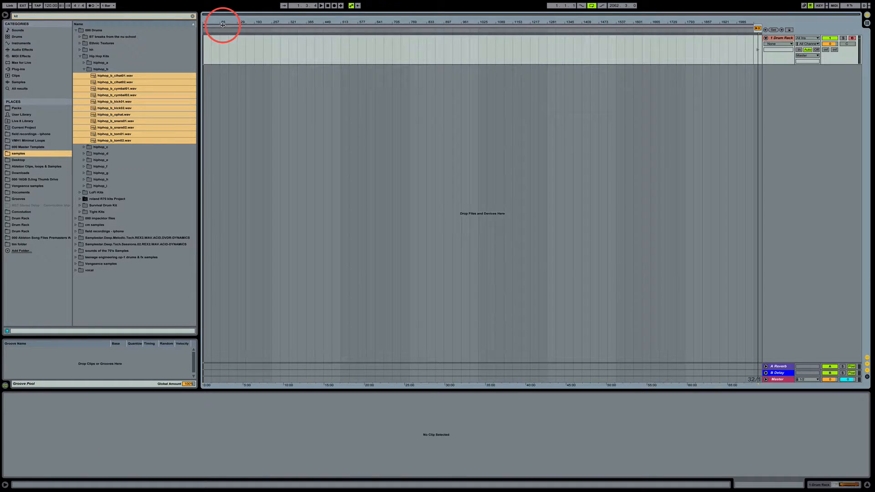
Create a two-bar MIDI clip at bar 1 of the Drum Rack track in the Arrangement View.
{"action": "left_click", "coordinate": [207, 53]}
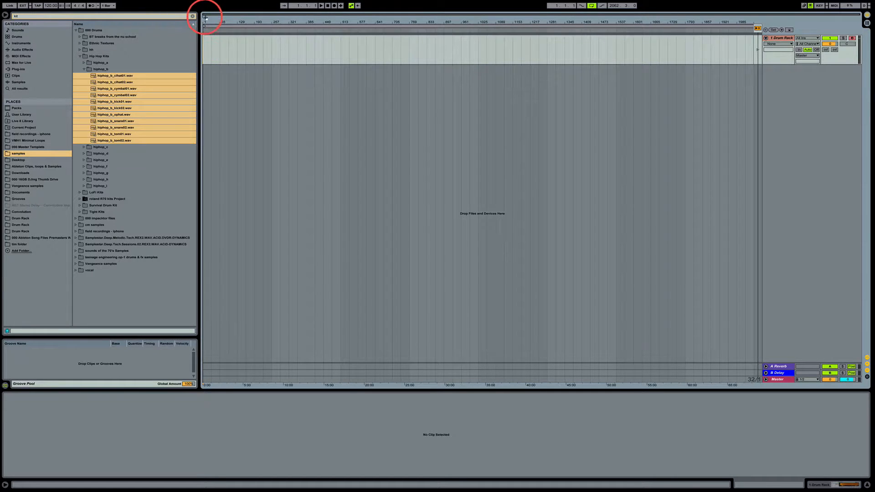
{"action": "left_click_drag", "start_coordinate": [207, 21], "coordinate": [203, 49]}
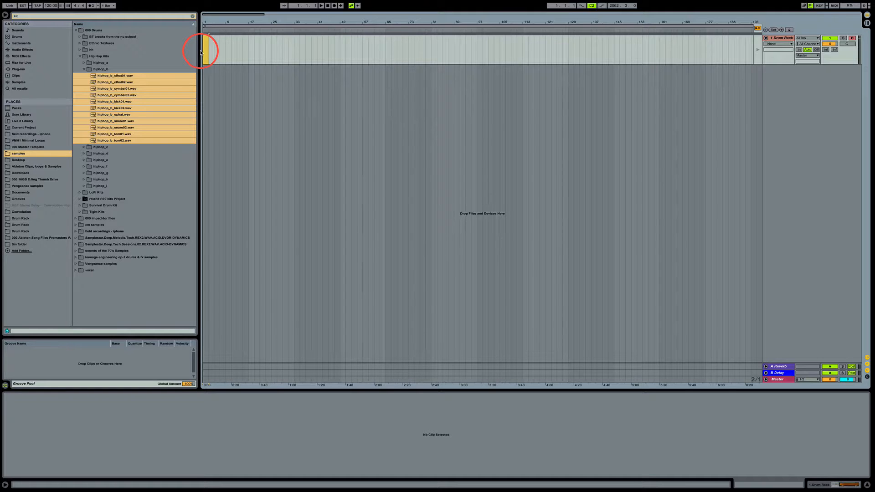
{"action": "double_click", "coordinate": [200, 52]}
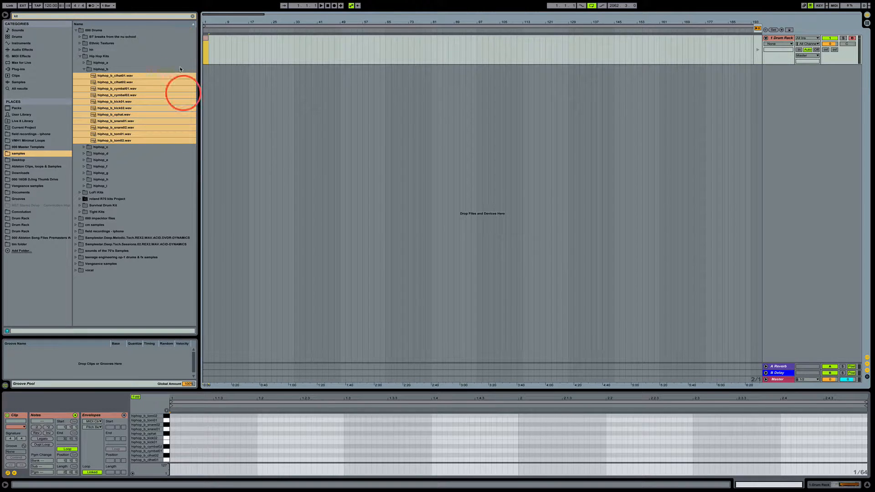
{"action": "left_click", "coordinate": [166, 425]}
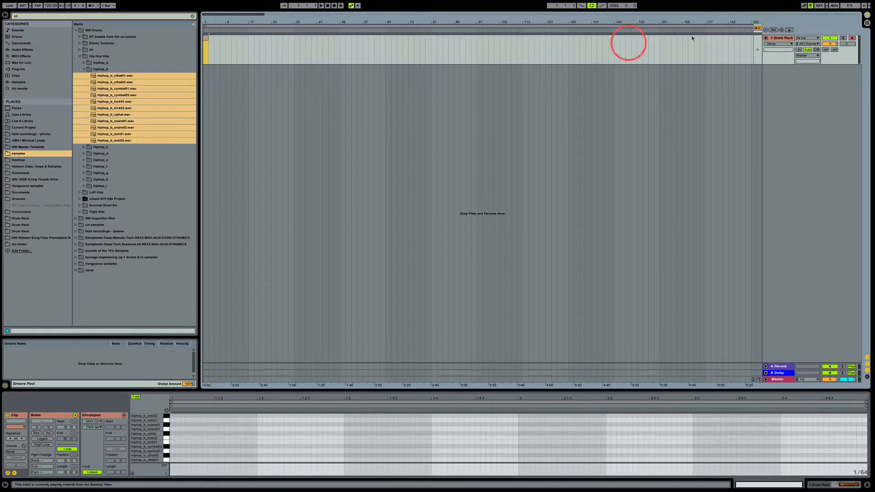
Set the arrangement loop to the two-bar span of the MIDI clip at bar 1.
{"action": "left_click", "coordinate": [206, 39]}
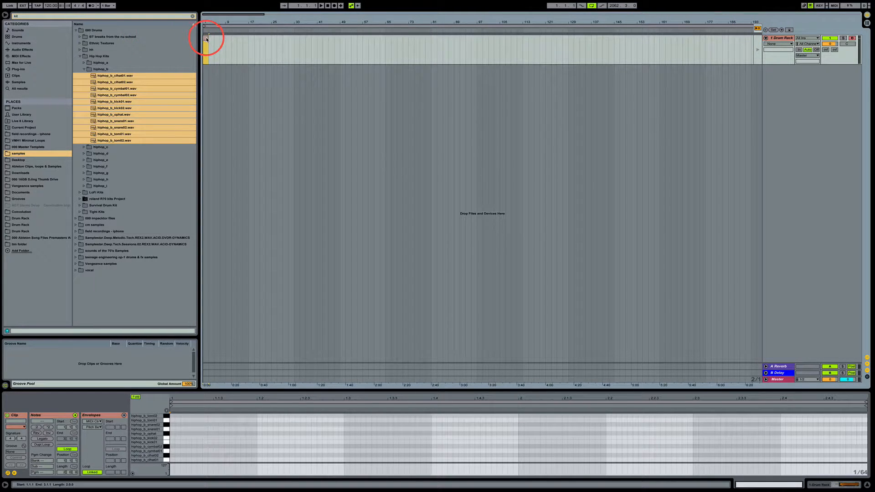
{"action": "key", "text": "ctrl+l"}
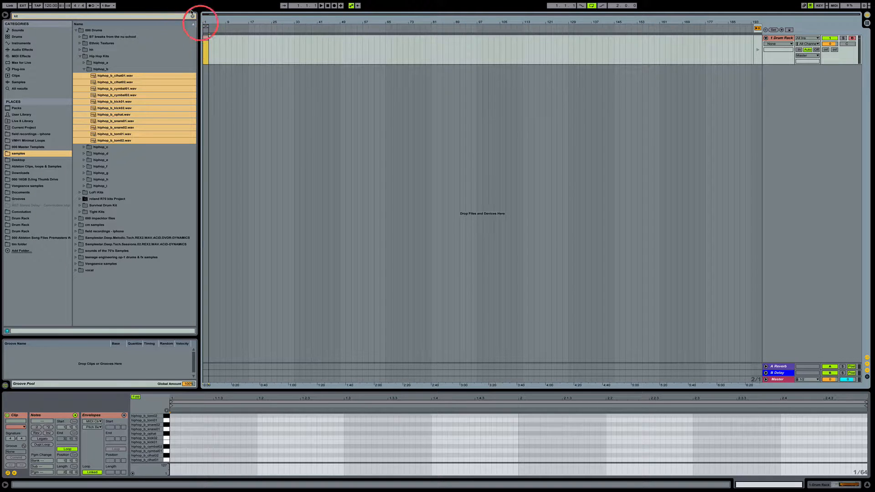
{"action": "double_click", "coordinate": [206, 39]}
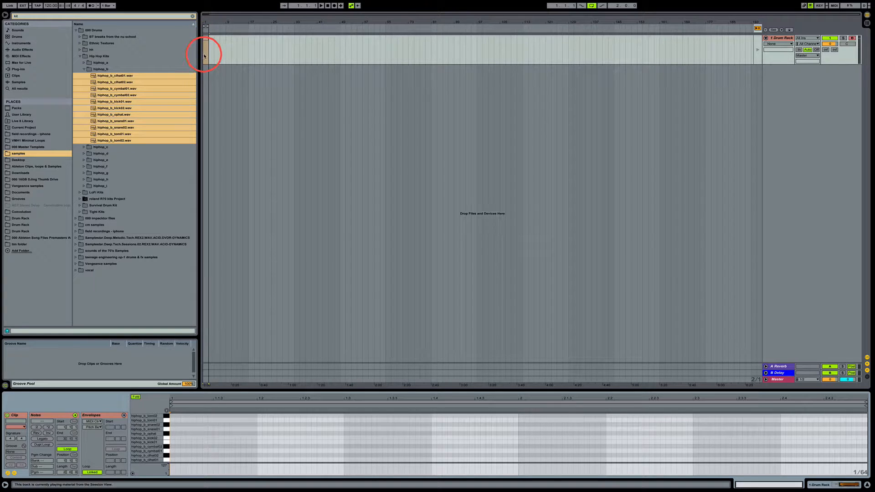
{"action": "left_click", "coordinate": [206, 40]}
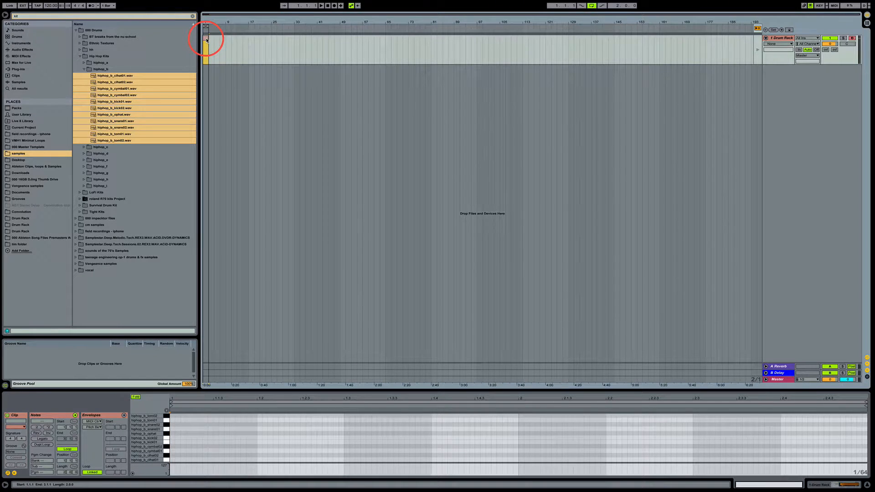
Return to the Session View clip and audition the closed hi-hat, snare and kick samples in its note editor.
{"action": "key", "text": "Tab"}
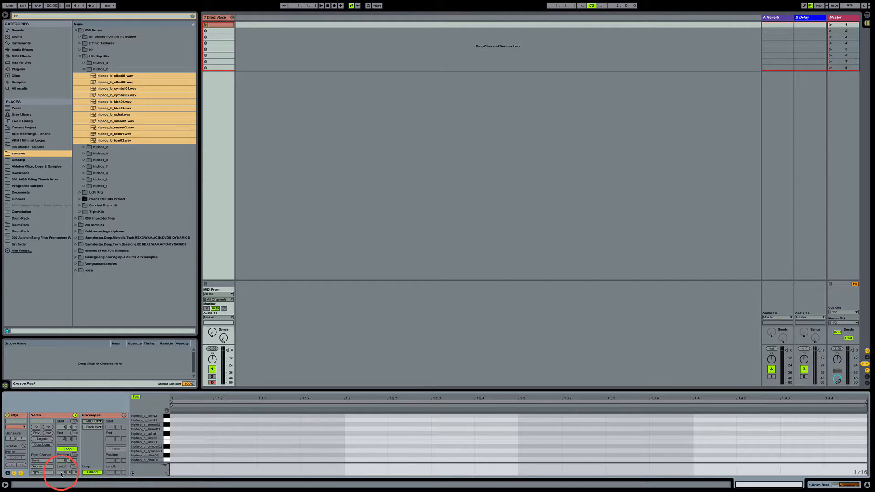
{"action": "left_click", "coordinate": [156, 458]}
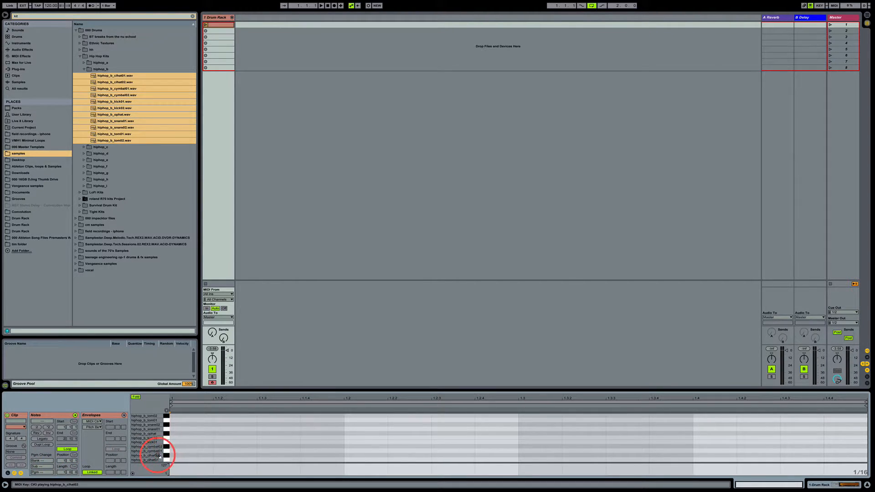
{"action": "left_click_drag", "start_coordinate": [150, 430], "coordinate": [164, 443]}
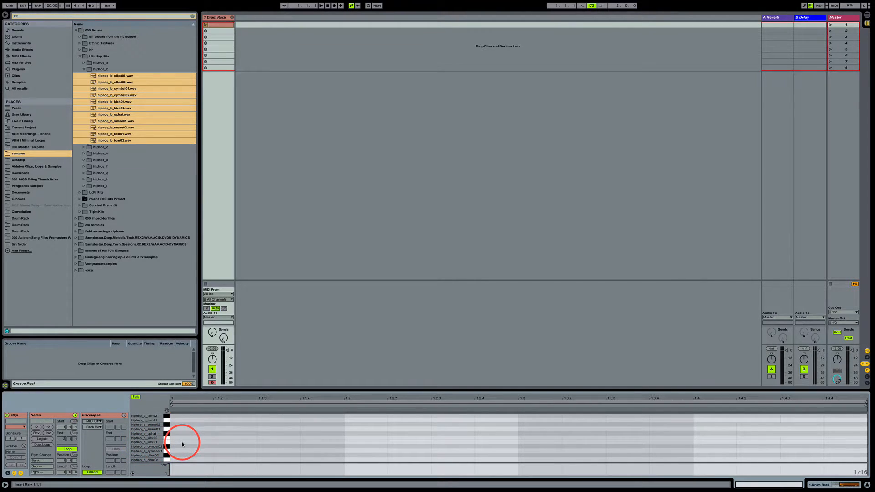
Add sixteenth-length hiphop_b_kick01 notes on all four beats of the bar and play the clip briefly.
{"action": "left_click_drag", "start_coordinate": [182, 444], "coordinate": [200, 444]}
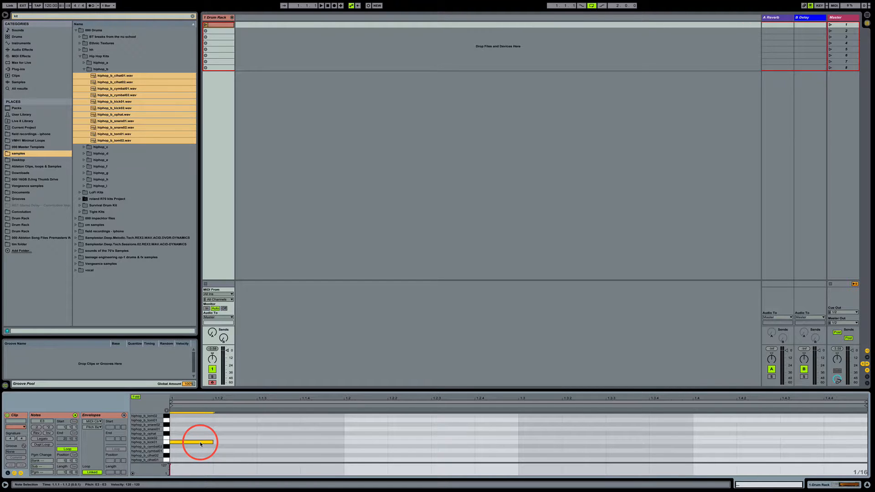
{"action": "double_click", "coordinate": [355, 445]}
{"action": "left_click", "coordinate": [541, 443]}
{"action": "double_click", "coordinate": [541, 443]}
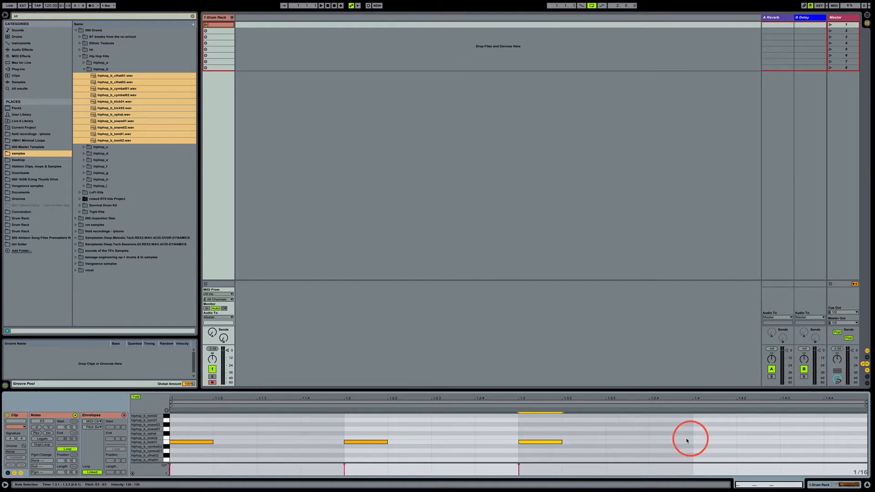
{"action": "double_click", "coordinate": [708, 444]}
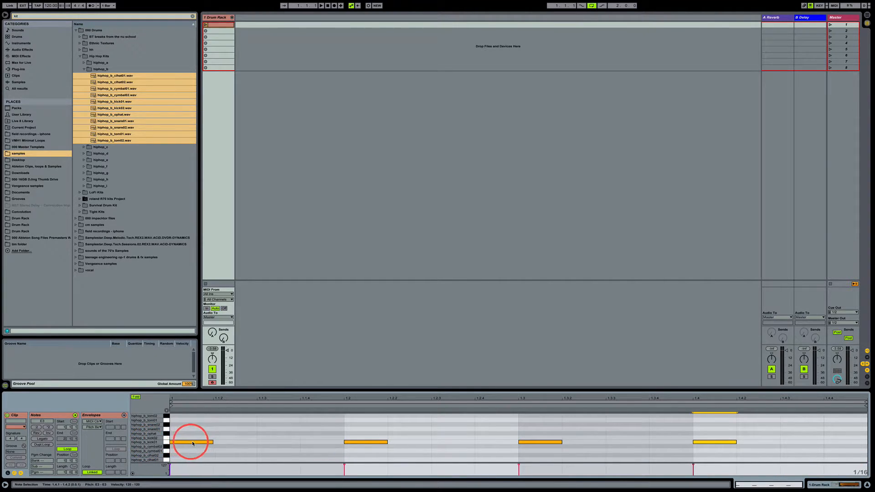
{"action": "left_click", "coordinate": [205, 26]}
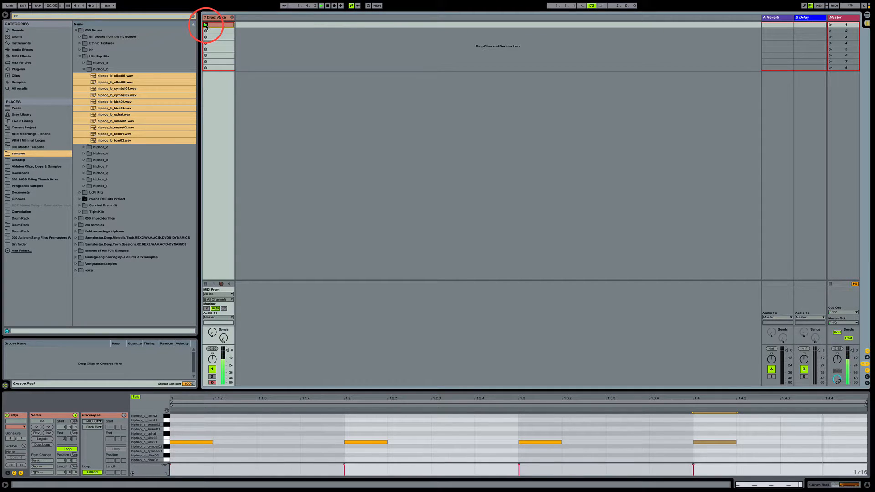
{"action": "left_click", "coordinate": [329, 6]}
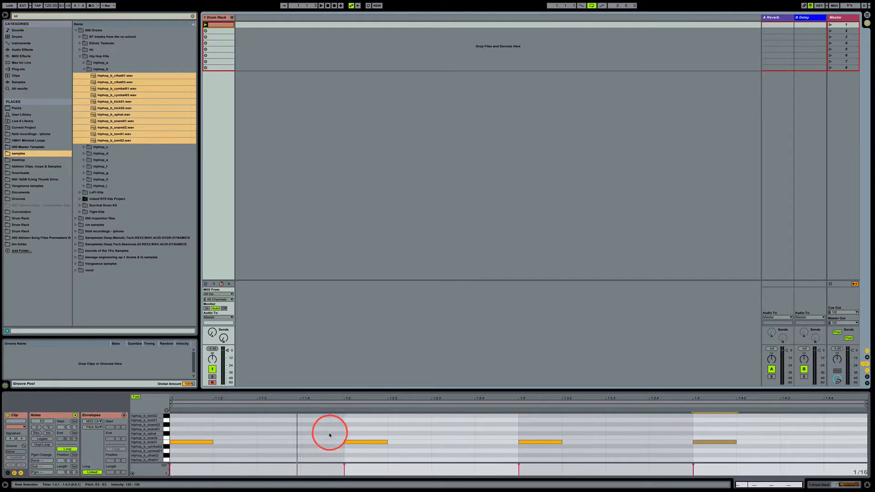
Add hiphop_b_snare01 notes on beats 2 and 4 and play the clip back.
{"action": "double_click", "coordinate": [356, 428]}
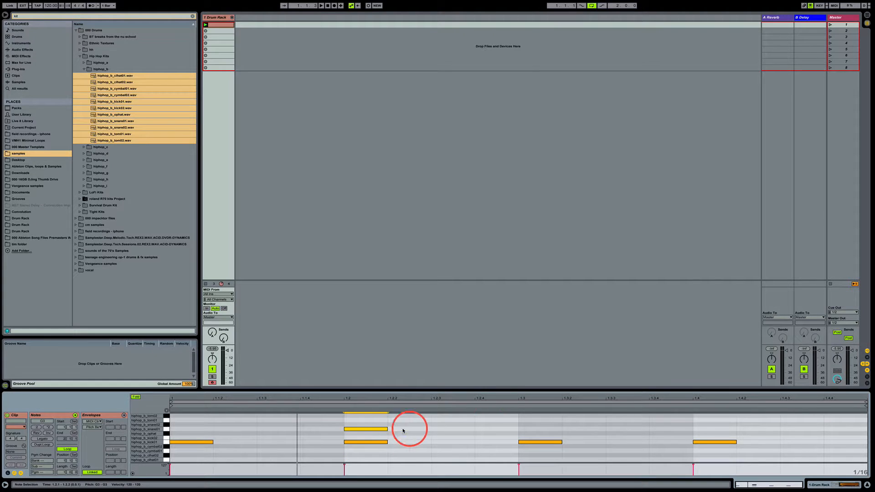
{"action": "double_click", "coordinate": [711, 428]}
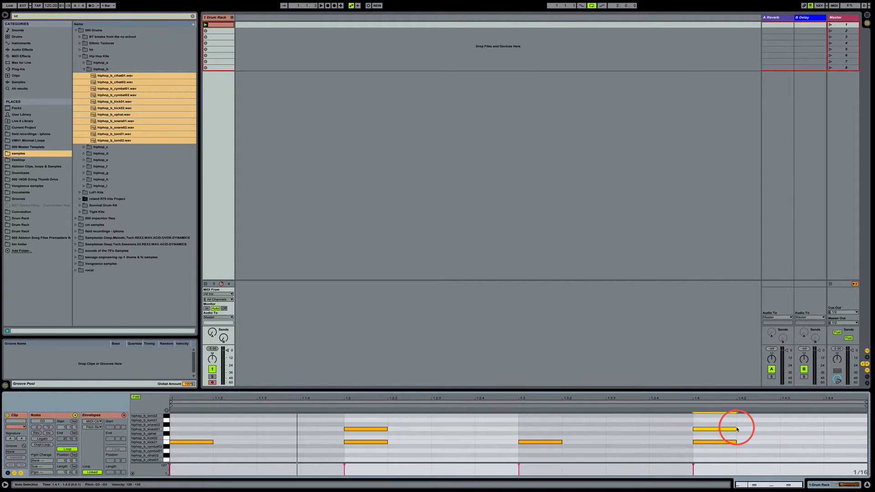
{"action": "key", "text": "space"}
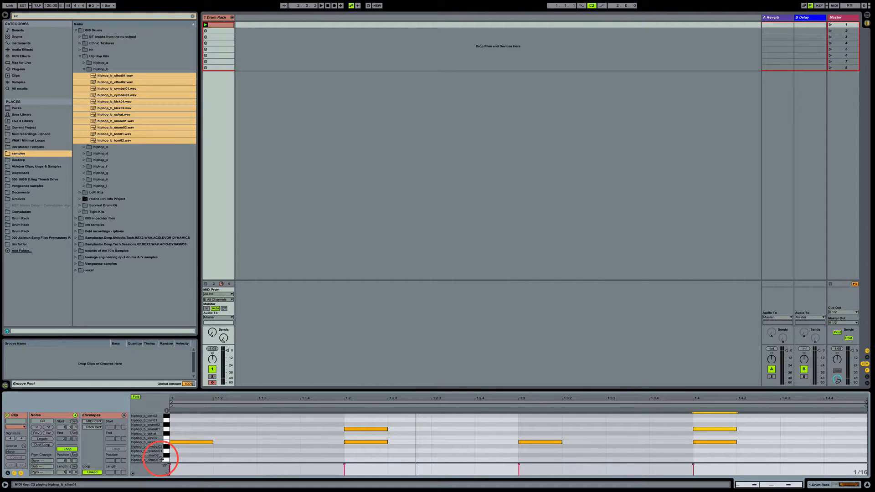
Turn on note preview in the MIDI editor and audition hiphop_b_clhat01 and hiphop_b_clhat02.
{"action": "left_click", "coordinate": [167, 461]}
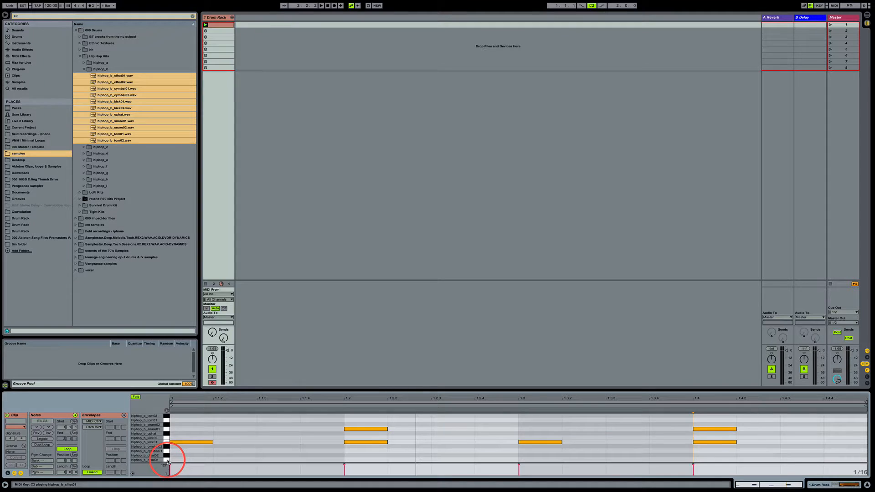
{"action": "left_click", "coordinate": [167, 461]}
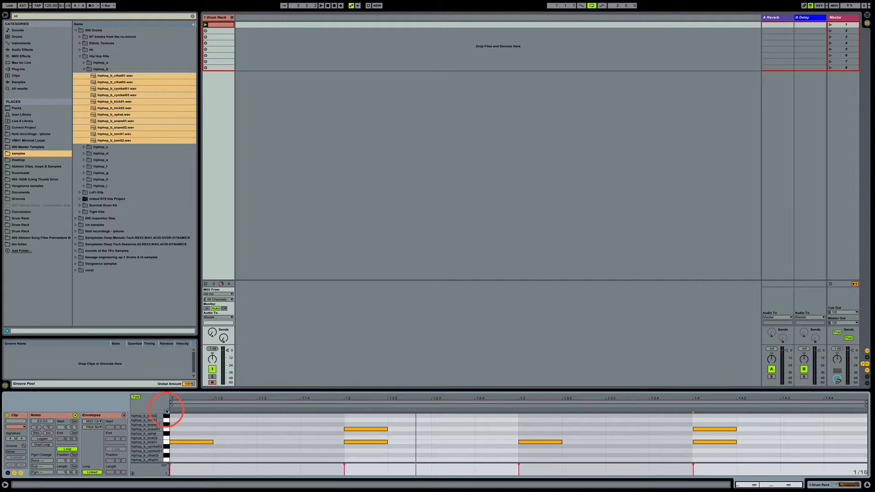
{"action": "left_click_drag", "start_coordinate": [167, 412], "coordinate": [167, 461]}
{"action": "left_click", "coordinate": [167, 461]}
{"action": "left_click", "coordinate": [167, 461]}
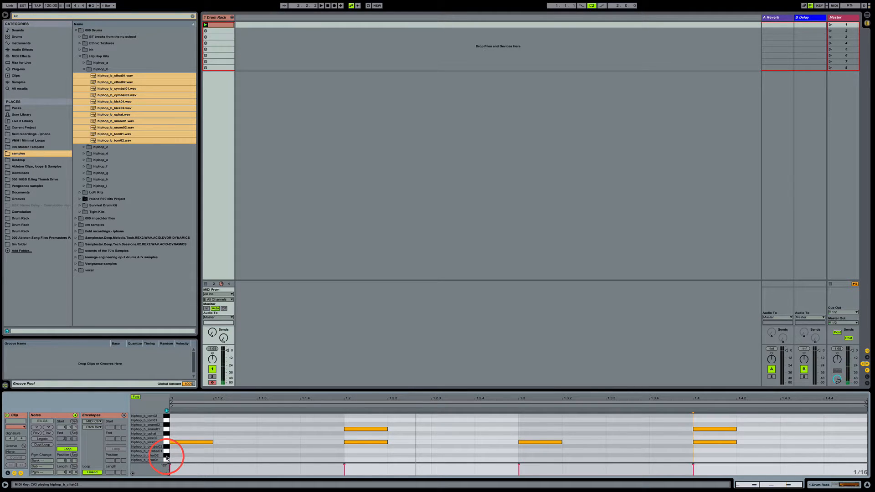
{"action": "left_click", "coordinate": [166, 456]}
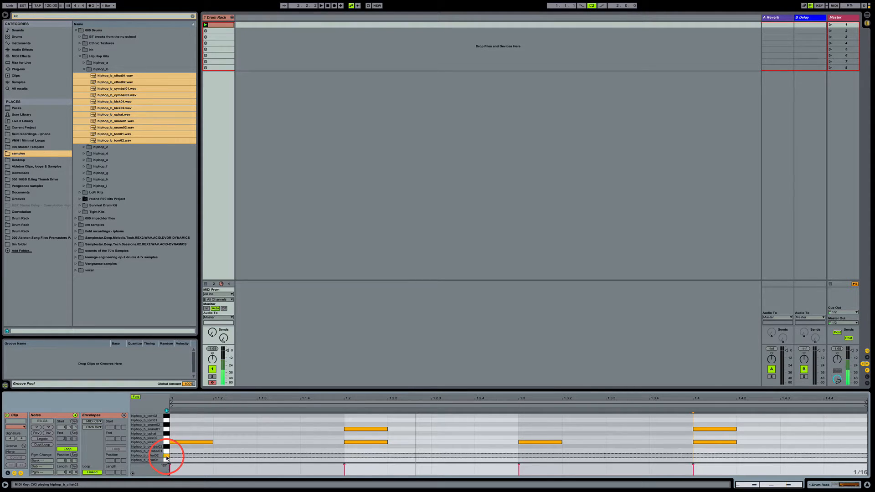
Add a hiphop_b_clhat01 note at 1.1.2 and move it to 1.1.3.
{"action": "double_click", "coordinate": [241, 460]}
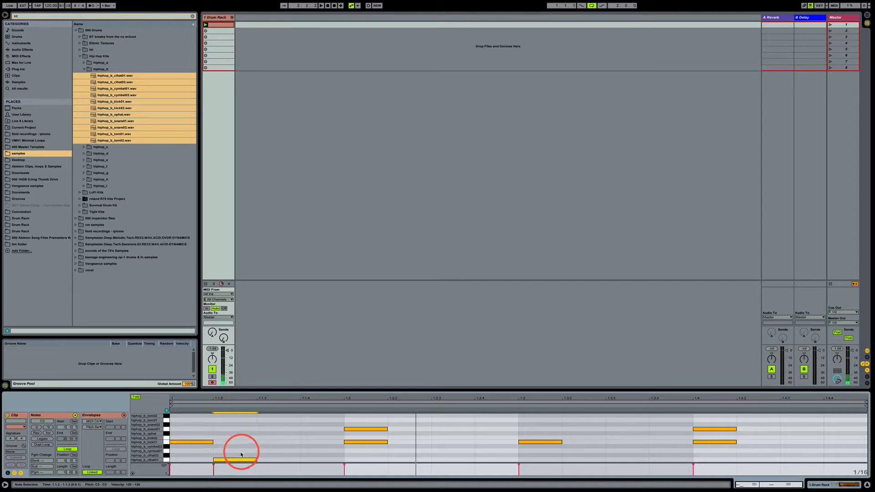
{"action": "left_click", "coordinate": [236, 461]}
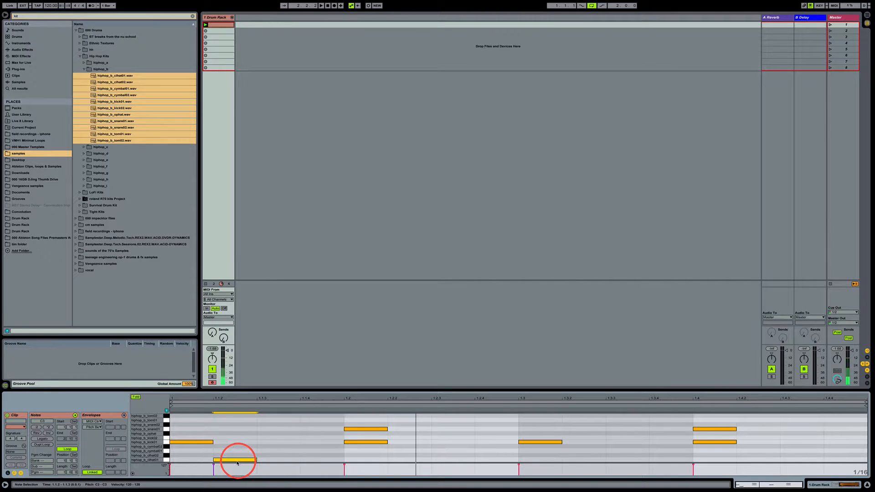
{"action": "left_click_drag", "start_coordinate": [238, 461], "coordinate": [287, 461]}
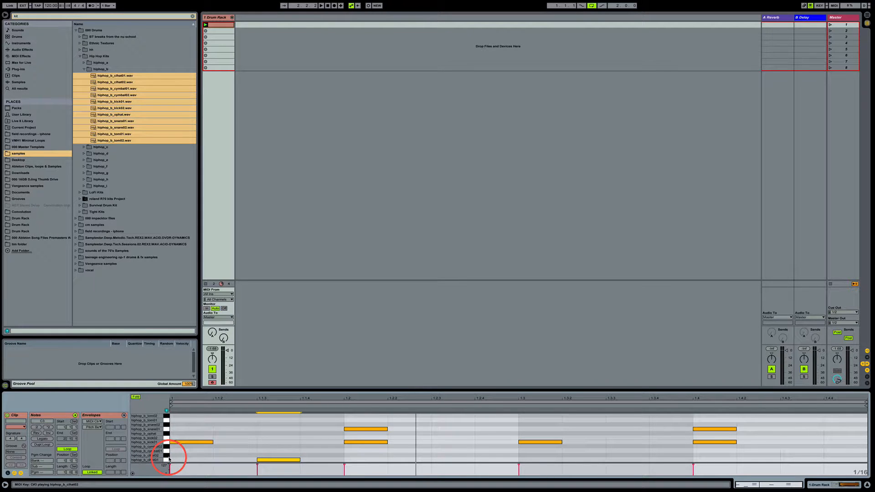
Transpose the hi-hat note up through the sample rows to hiphop_b_tom02 and back down to hiphop_b_snare01, and delete it.
{"action": "key", "text": "Up"}
{"action": "key", "text": "Up"}
{"action": "key", "text": "Up"}
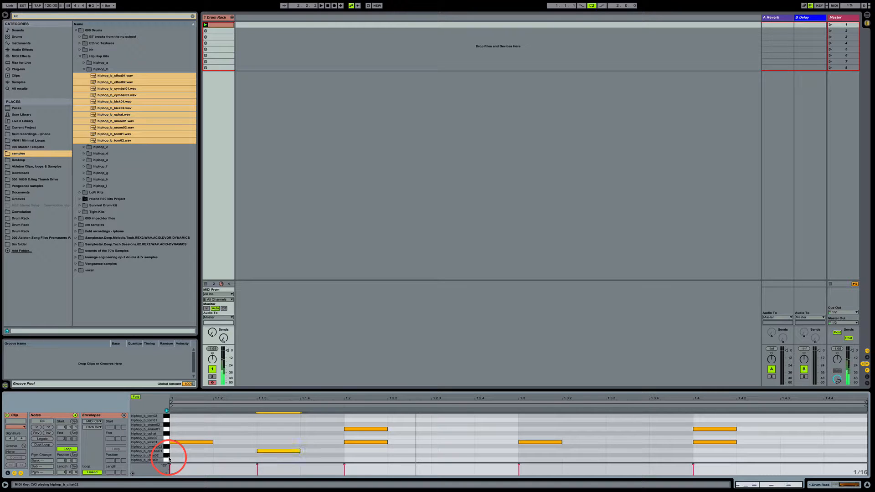
{"action": "key", "text": "Up"}
{"action": "key", "text": "Up"}
{"action": "key", "text": "Up"}
{"action": "key", "text": "Up"}
{"action": "key", "text": "Up"}
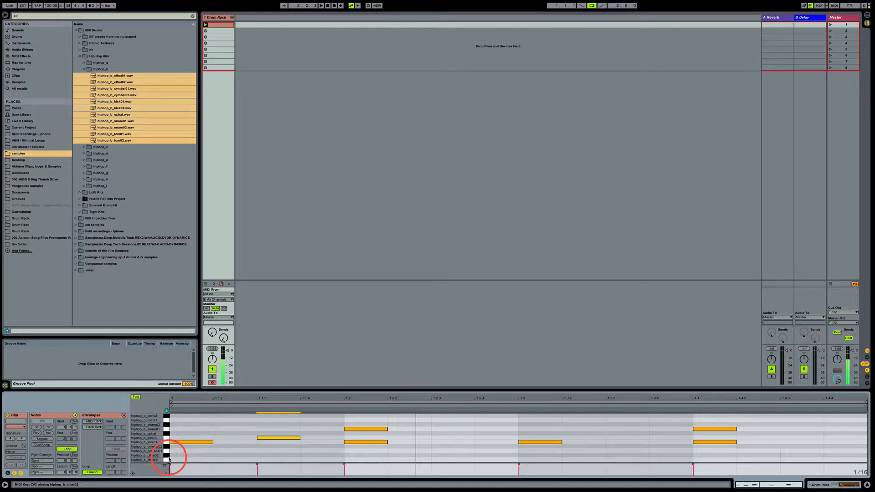
{"action": "key", "text": "Up"}
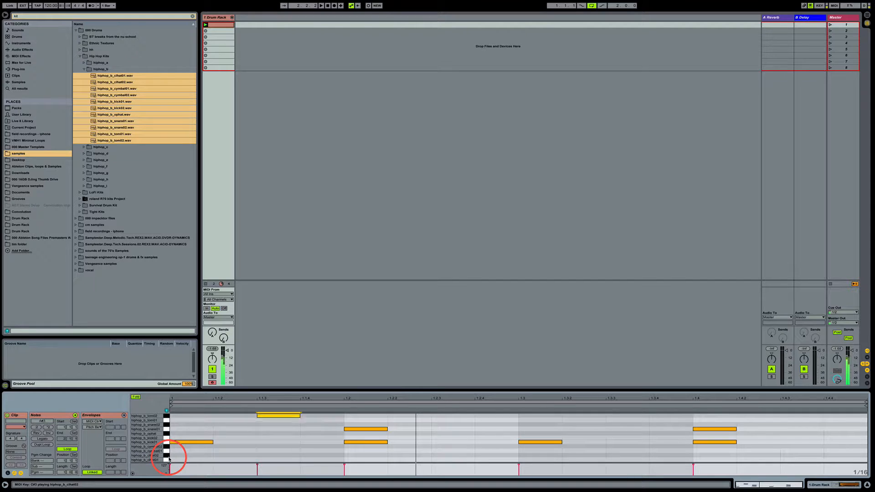
{"action": "key", "text": "Down"}
{"action": "key", "text": "Down"}
{"action": "key", "text": "Down"}
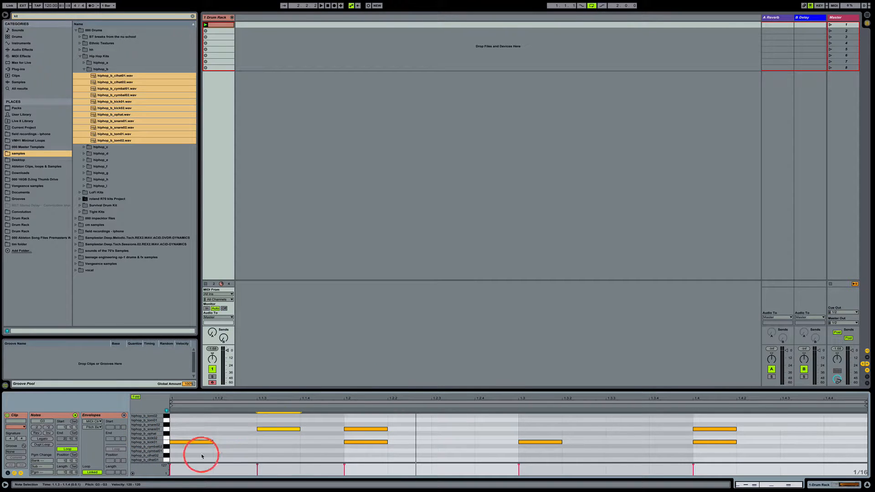
{"action": "left_click", "coordinate": [279, 430]}
{"action": "key", "text": "Delete"}
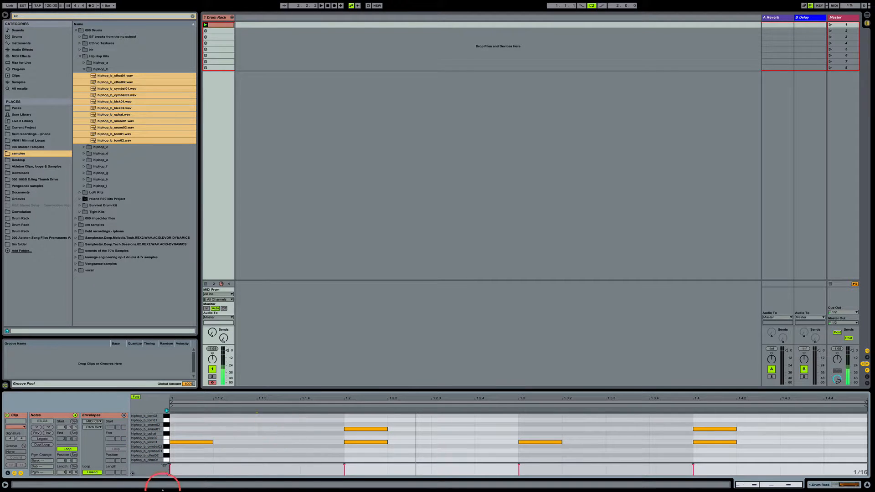
Add hiphop_b_clhat01 notes at 1.1.2 and 1.1.4 and duplicate the span from 1.1.1 to 1.2.2 twice.
{"action": "double_click", "coordinate": [234, 460]}
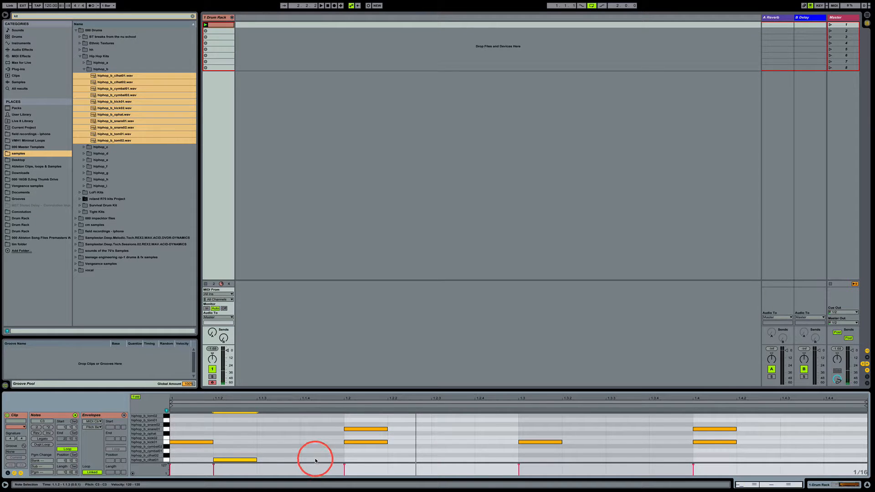
{"action": "double_click", "coordinate": [341, 460]}
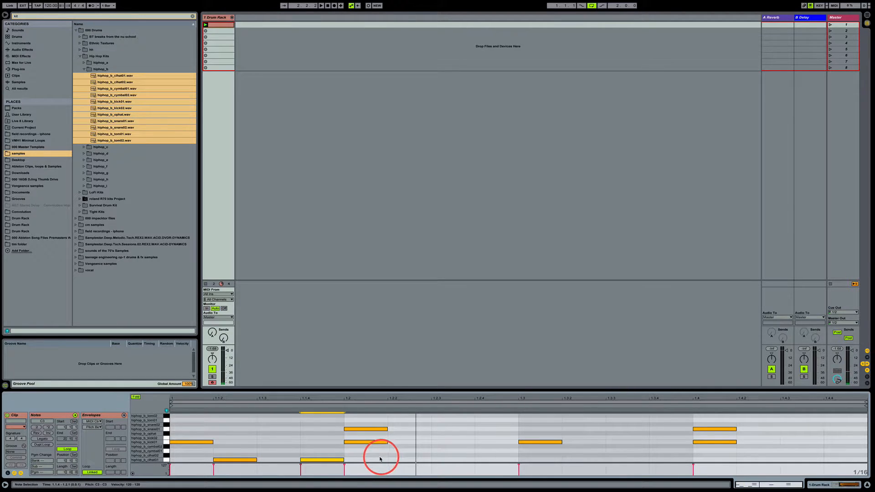
{"action": "left_click_drag", "start_coordinate": [386, 460], "coordinate": [173, 462]}
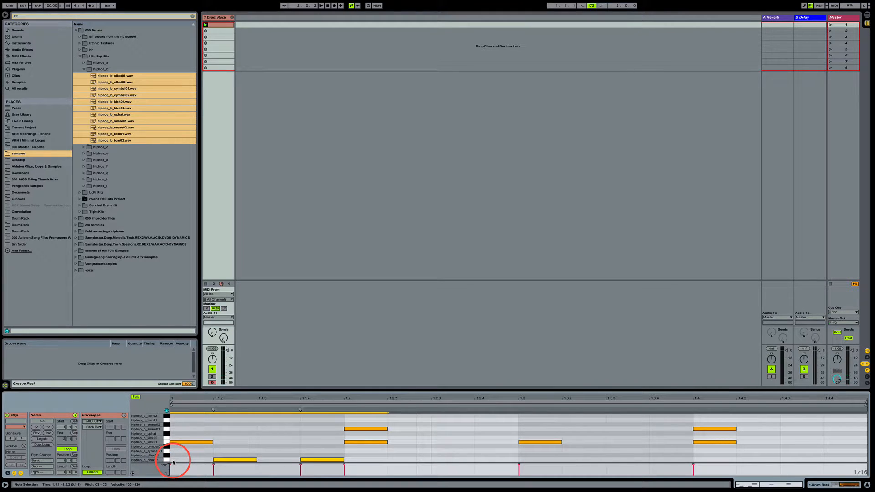
{"action": "key", "text": "ctrl+d"}
{"action": "key", "text": "ctrl+d"}
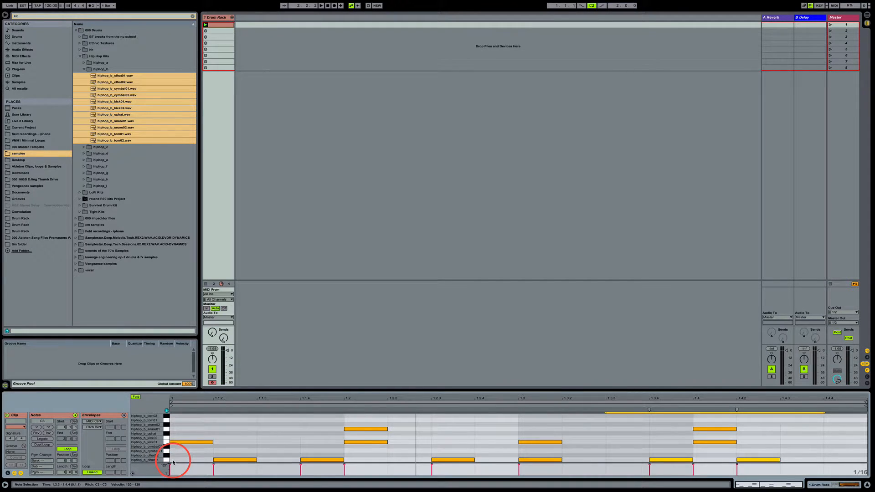
Audition the hiphop_b_tom01 sample and play the clip to hear the kick, snare and hi-hat beat.
{"action": "left_click", "coordinate": [160, 418]}
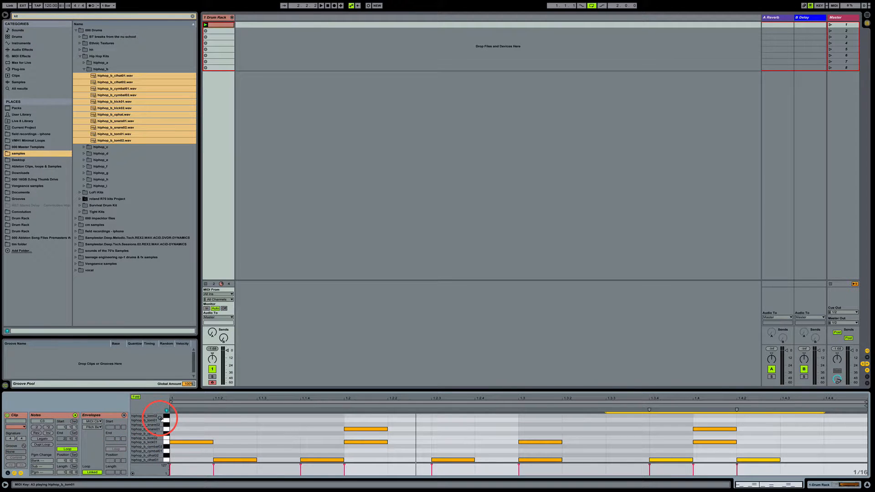
{"action": "key", "text": "space"}
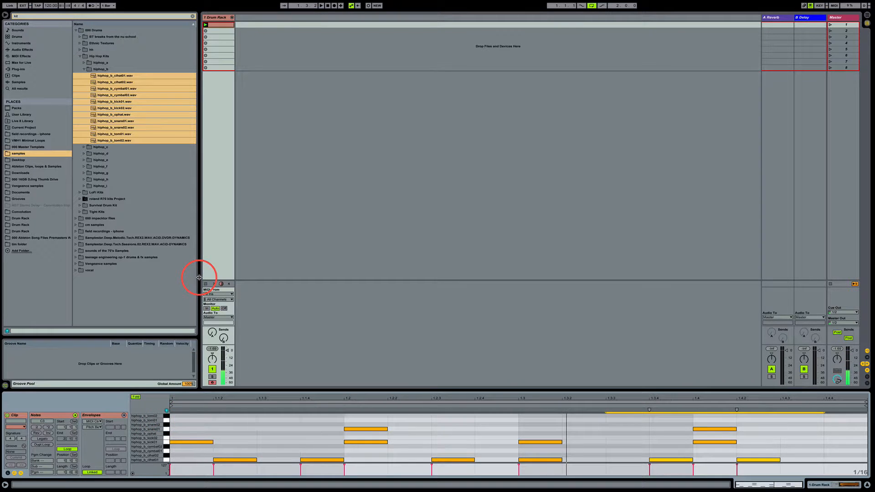
{"action": "left_click", "coordinate": [220, 26]}
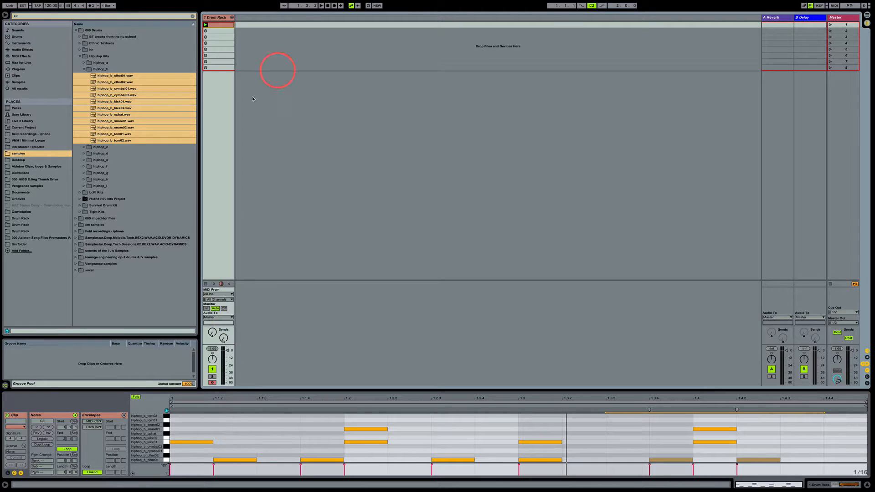
Overdub four short hiphop_b_tom02 hits into the looping drum clip and check that MIDI overdub is on.
{"action": "left_click", "coordinate": [215, 17]}
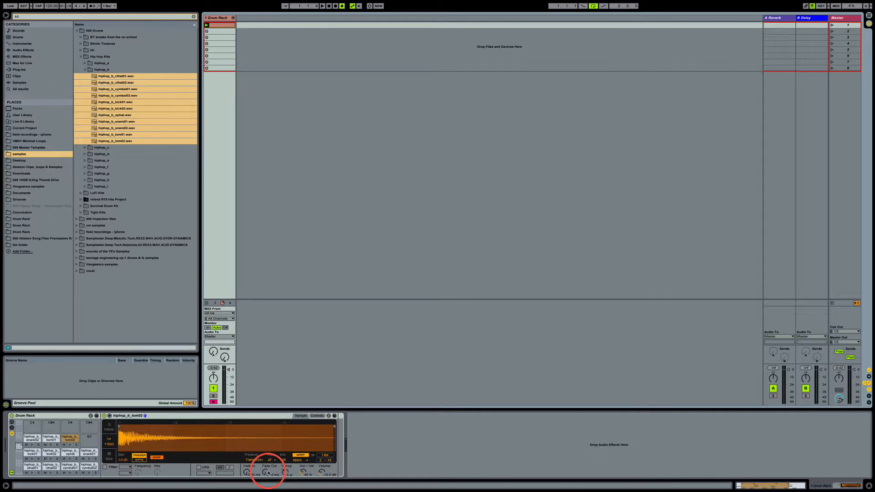
{"action": "left_click", "coordinate": [217, 27]}
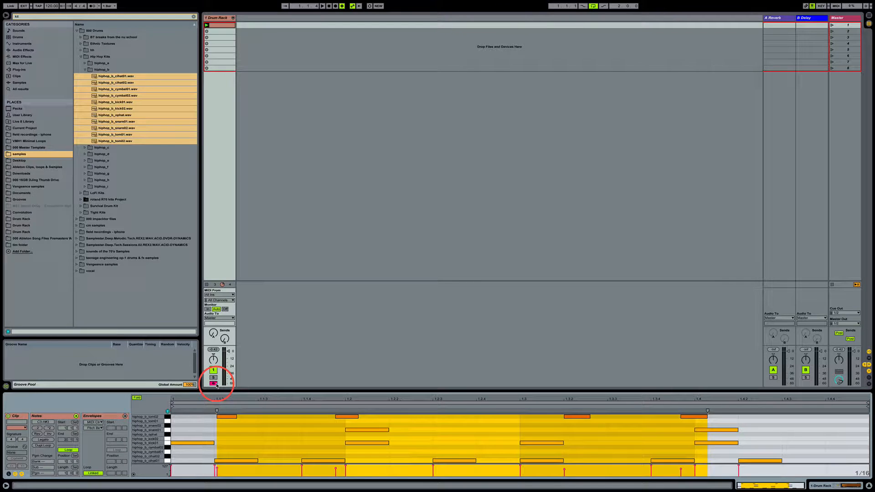
{"action": "key", "text": "h"}
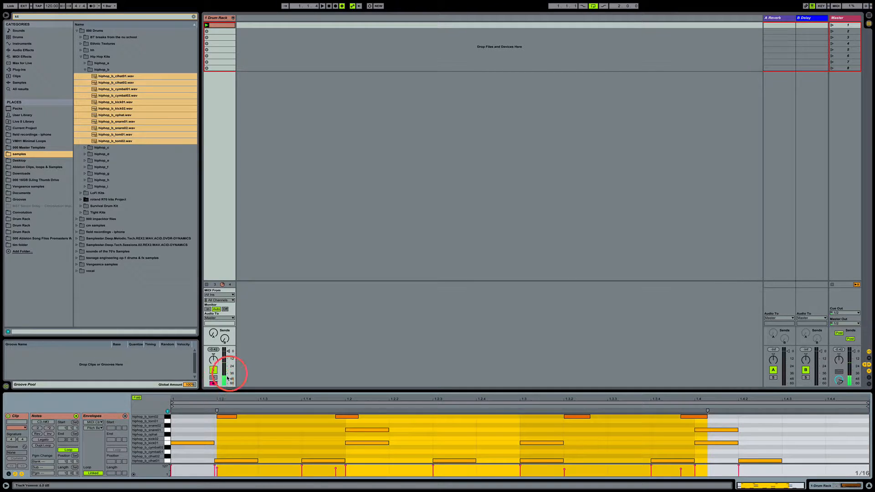
{"action": "left_click", "coordinate": [341, 6]}
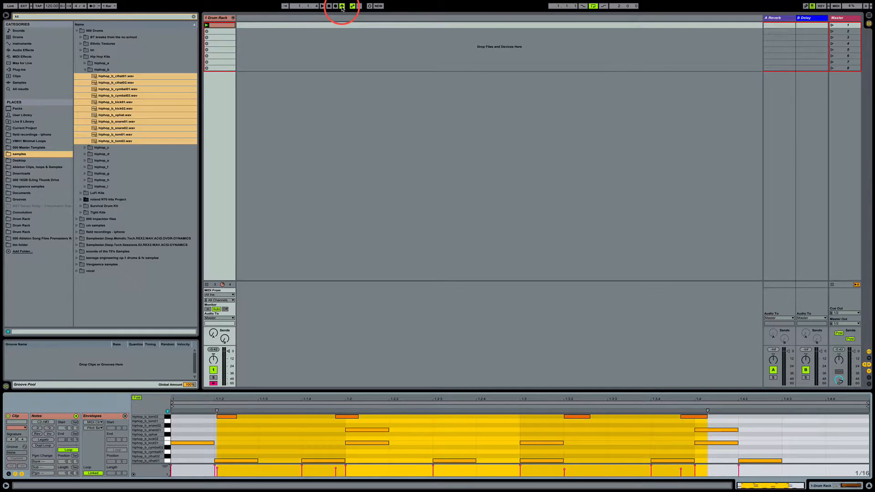
{"action": "left_click", "coordinate": [342, 7]}
{"action": "left_click", "coordinate": [342, 7]}
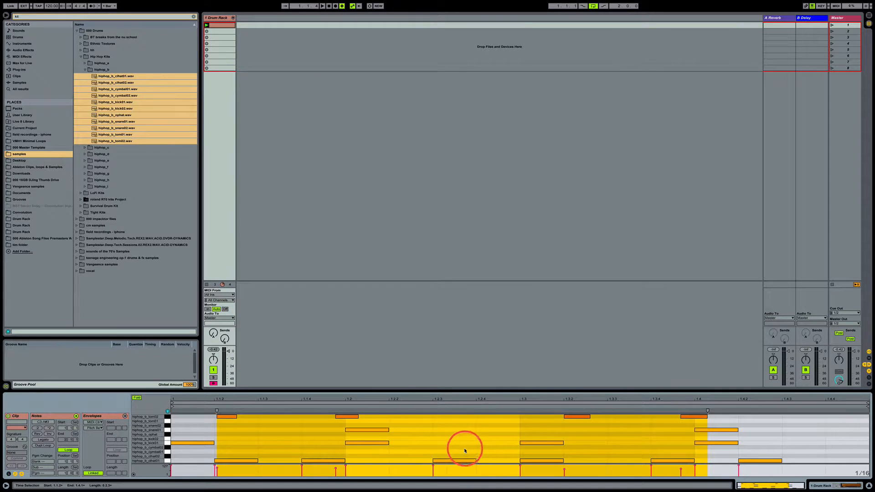
{"action": "left_click", "coordinate": [363, 26]}
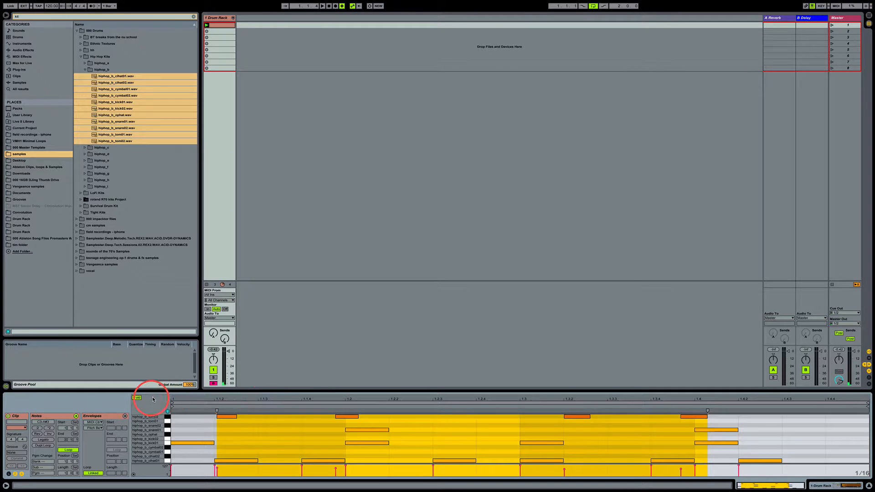
Delete all the recorded hiphop_b_tom02 notes from the clip.
{"action": "left_click", "coordinate": [166, 417]}
{"action": "left_click", "coordinate": [168, 418]}
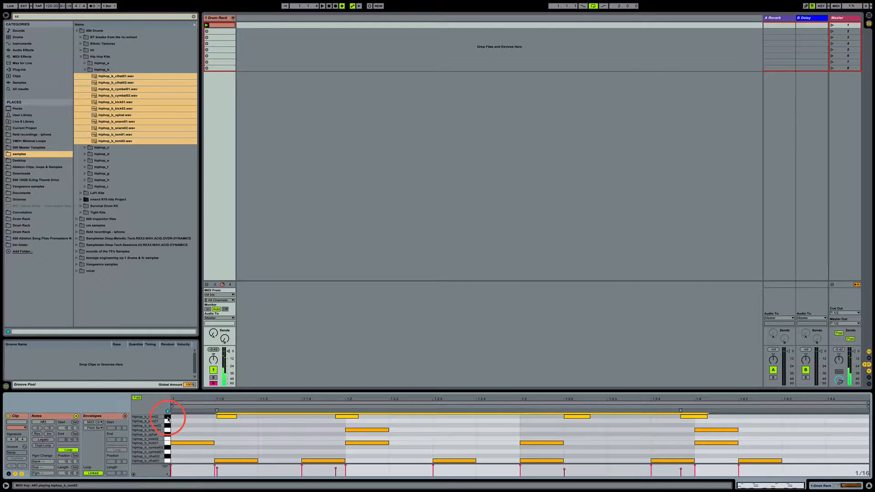
{"action": "key", "text": "Delete"}
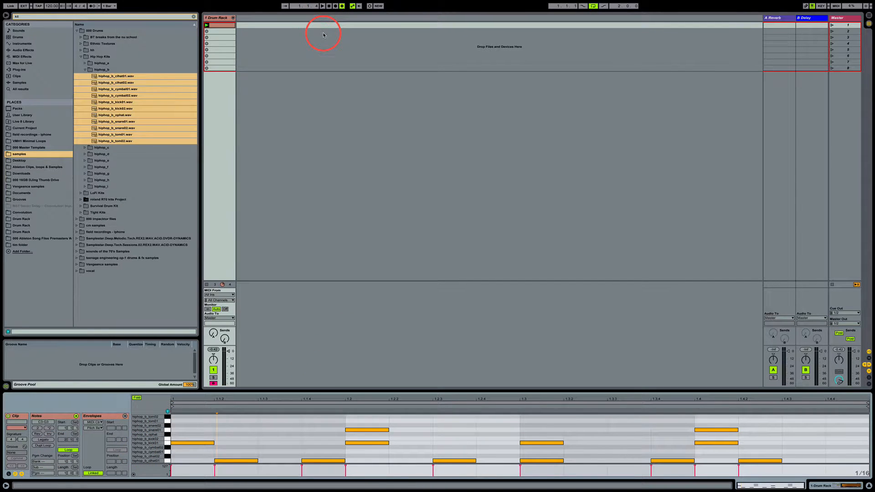
Overdub a new take of four hiphop_b_tom02 hits into the looping clip.
{"action": "key", "text": "space"}
{"action": "key", "text": "space"}
{"action": "left_click", "coordinate": [369, 7]}
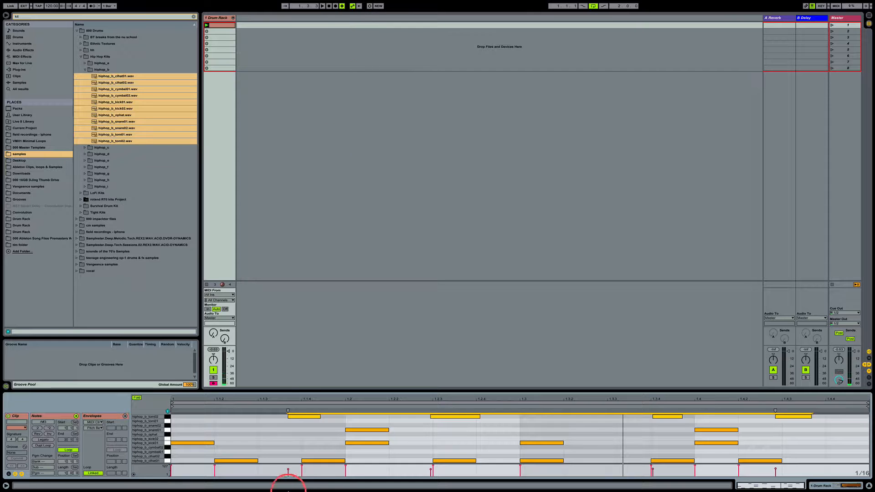
Quantize the starts of the four hiphop_b_tom02 notes to 1/16 with a higher but partial amount, and play the clip.
{"action": "left_click_drag", "start_coordinate": [274, 420], "coordinate": [797, 418]}
{"action": "right_click", "coordinate": [798, 417]}
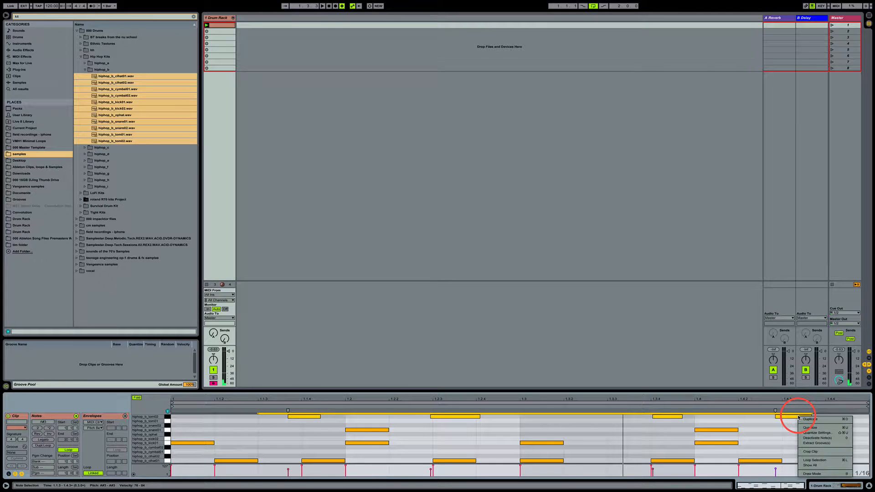
{"action": "left_click", "coordinate": [816, 432]}
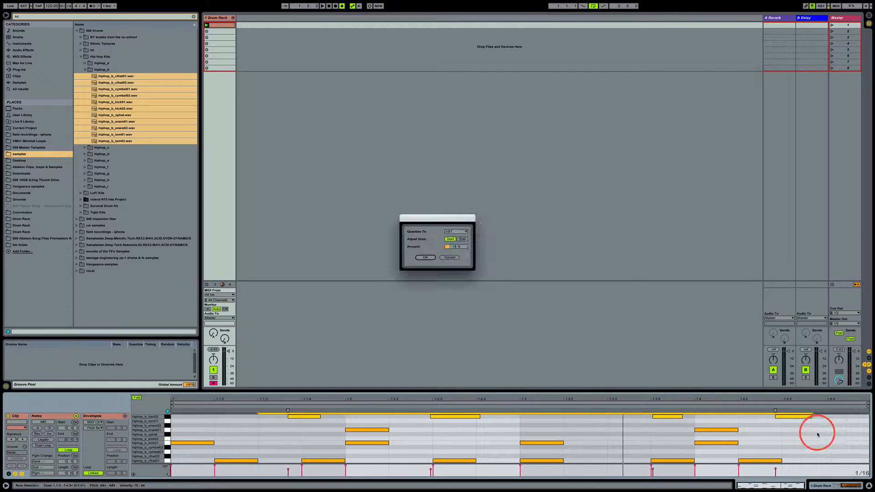
{"action": "left_click", "coordinate": [455, 232]}
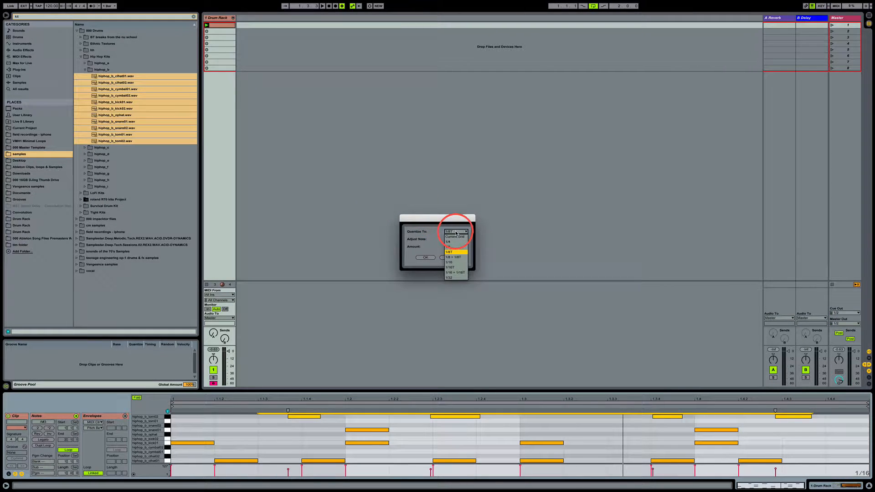
{"action": "left_click", "coordinate": [460, 263]}
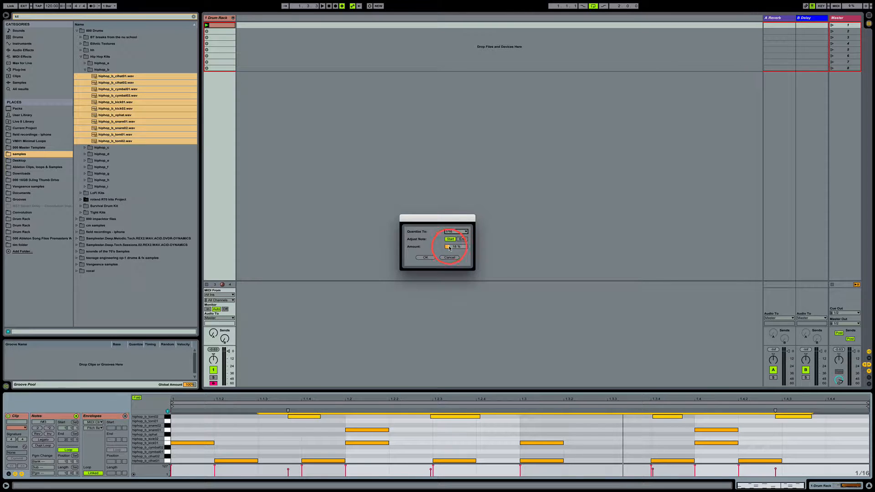
{"action": "left_click_drag", "start_coordinate": [461, 247], "coordinate": [461, 239]}
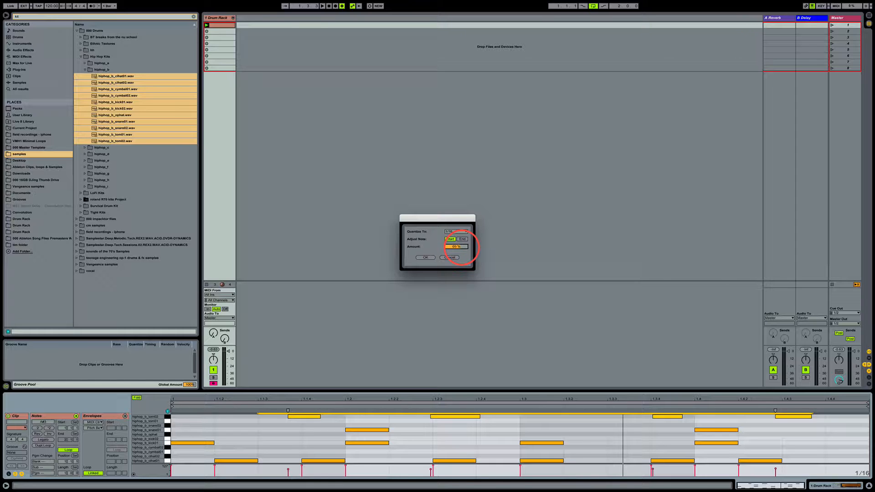
{"action": "left_click", "coordinate": [426, 257]}
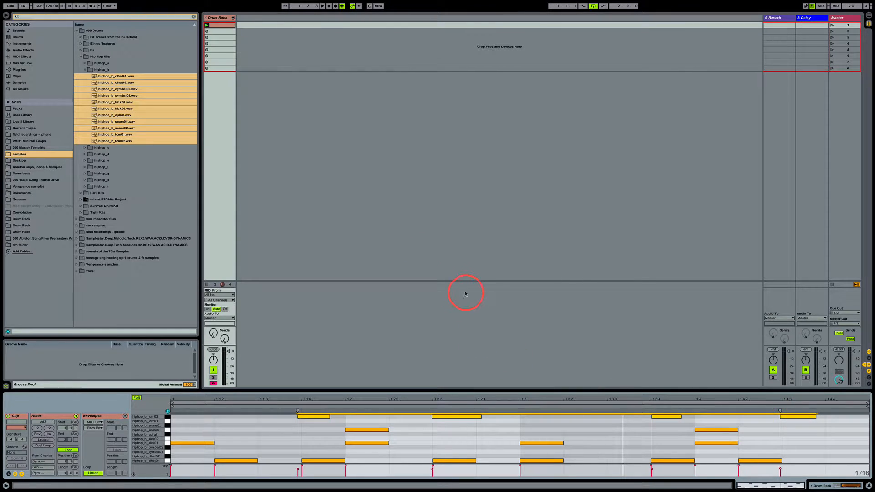
{"action": "left_click", "coordinate": [482, 327]}
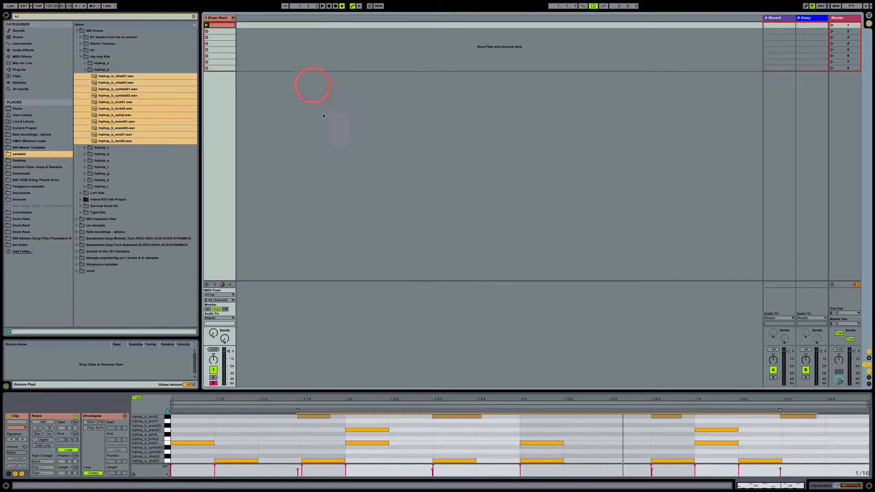
{"action": "left_click", "coordinate": [206, 25]}
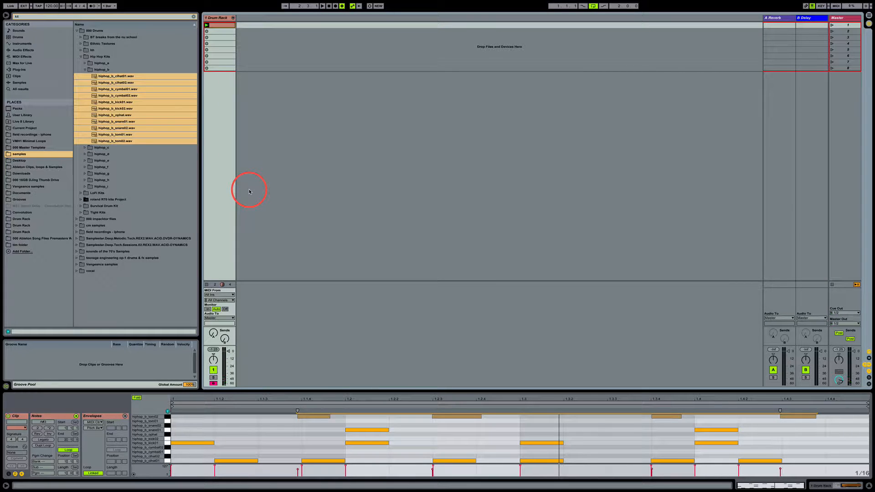
Select the empty B3 pad in the Drum Rack and list all instruments in the browser without a search filter.
{"action": "left_click", "coordinate": [221, 28]}
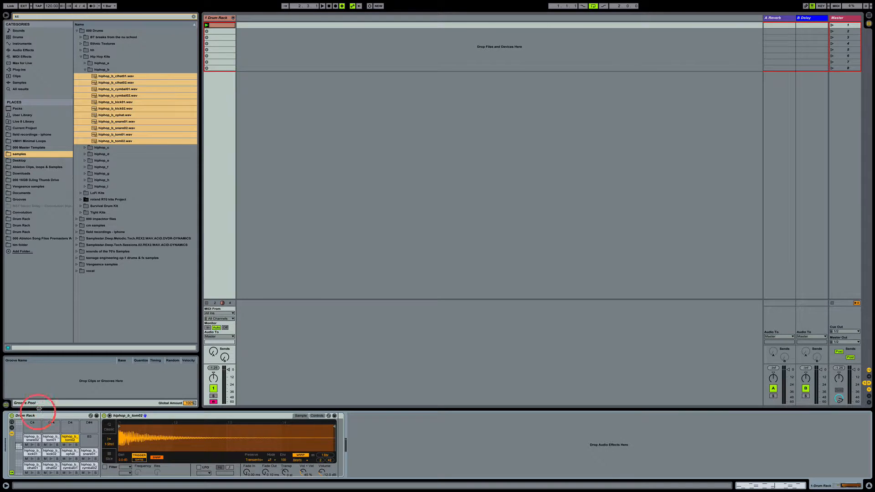
{"action": "left_click", "coordinate": [90, 444]}
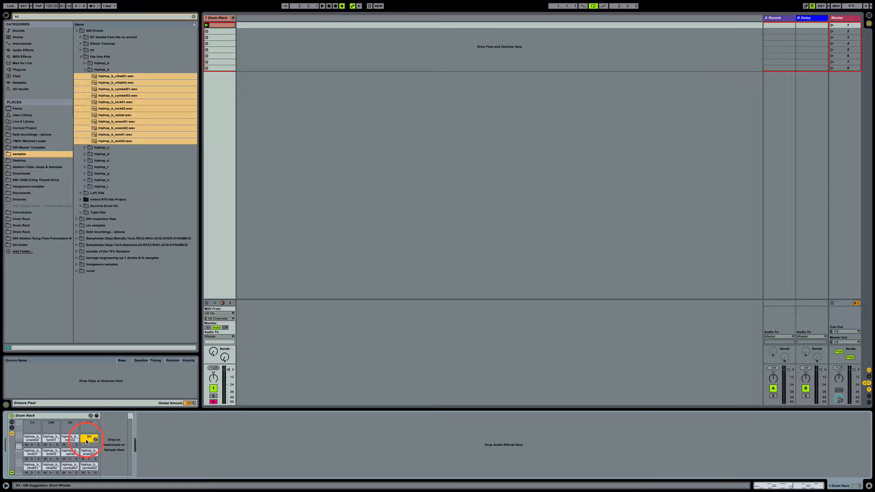
{"action": "left_click", "coordinate": [23, 44]}
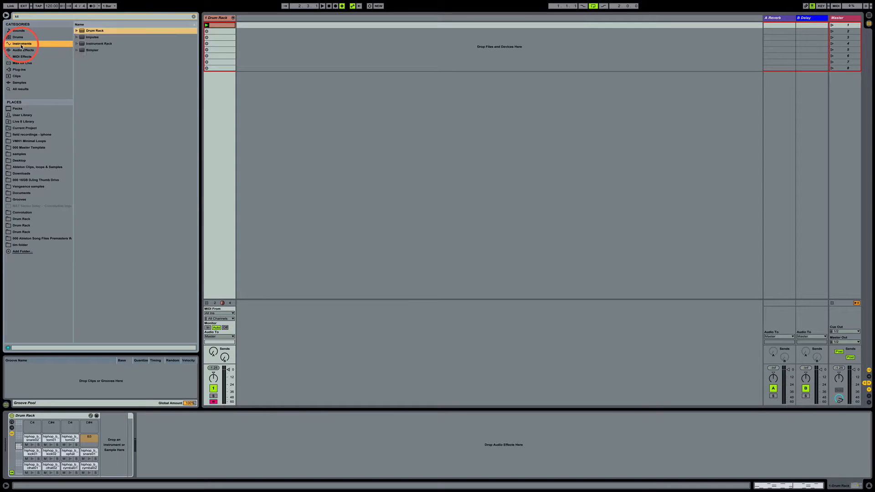
{"action": "left_click", "coordinate": [194, 16]}
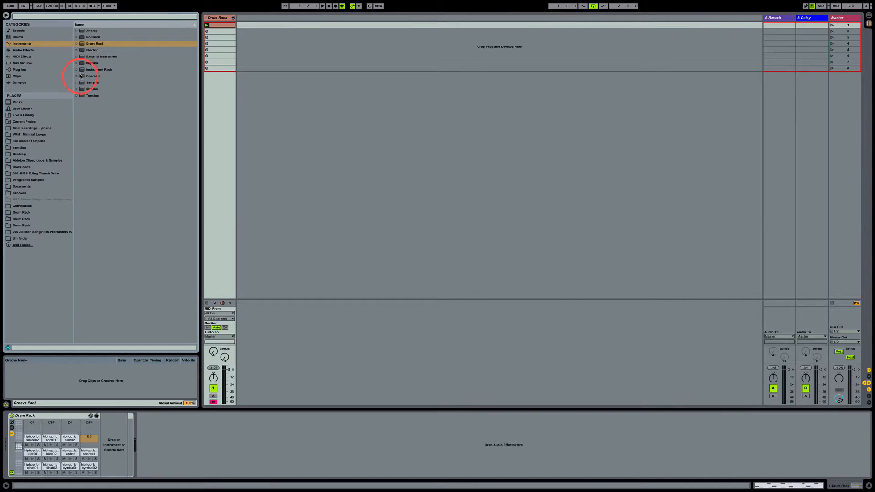
Load Operator's Electric FM1 Basic Bass preset from the Bass folder onto the empty B3 pad and audition it.
{"action": "left_click", "coordinate": [77, 77]}
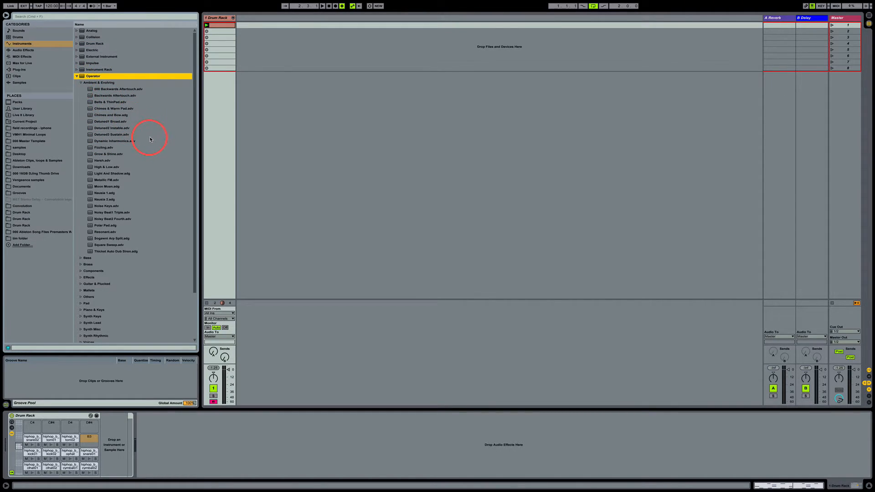
{"action": "left_click", "coordinate": [81, 83]}
{"action": "left_click", "coordinate": [81, 89]}
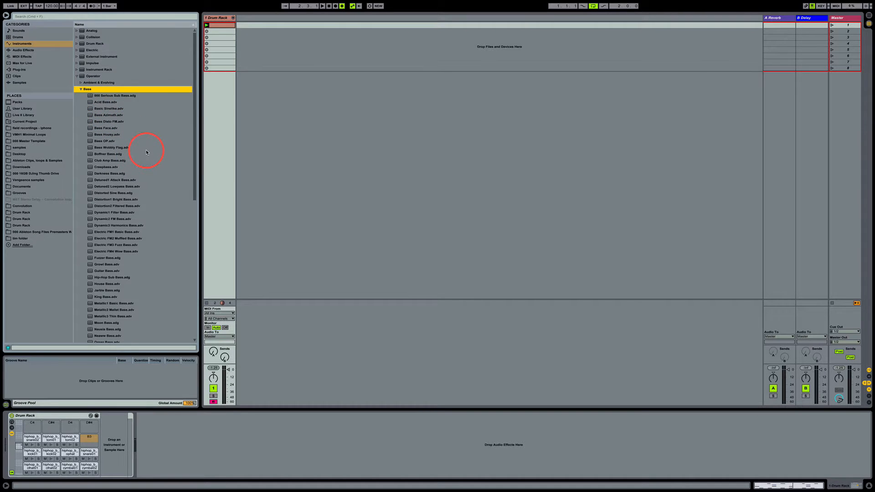
{"action": "left_click", "coordinate": [104, 235]}
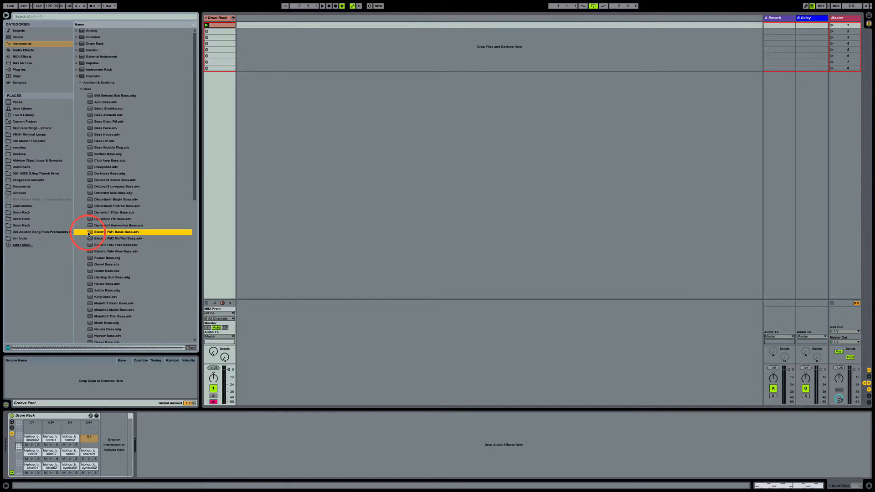
{"action": "left_click_drag", "start_coordinate": [91, 233], "coordinate": [91, 442]}
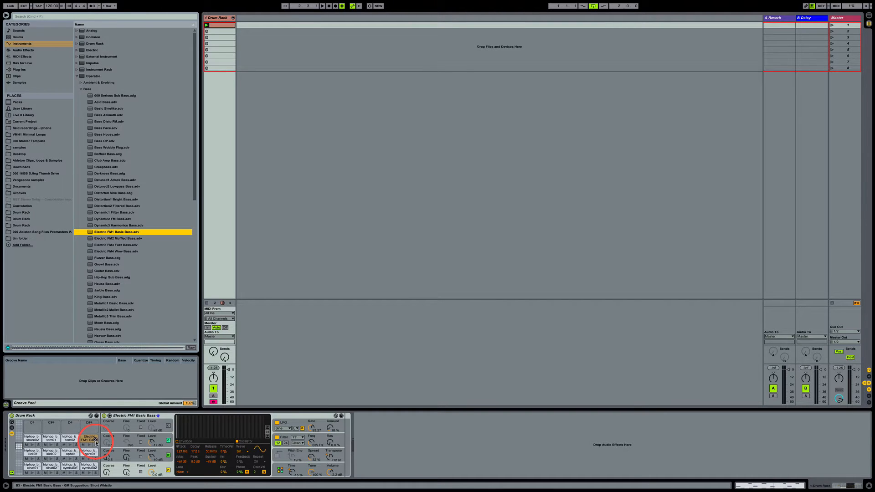
{"action": "left_click", "coordinate": [165, 440]}
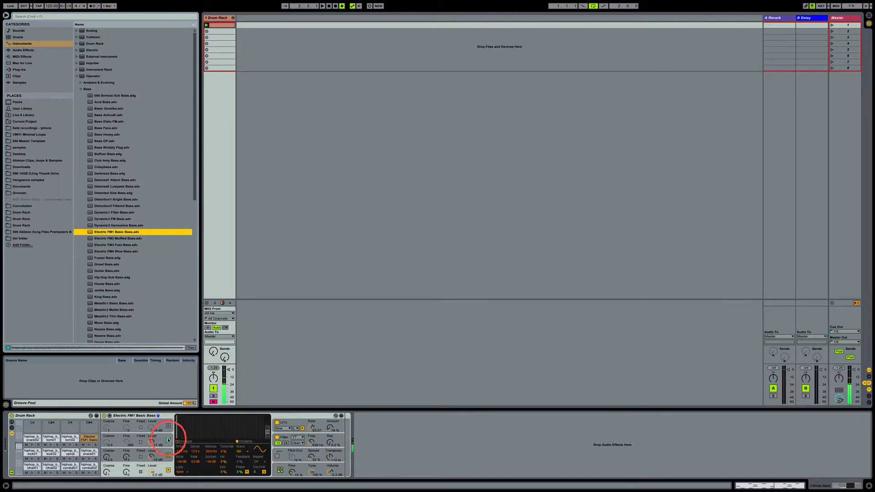
{"action": "left_click", "coordinate": [91, 439]}
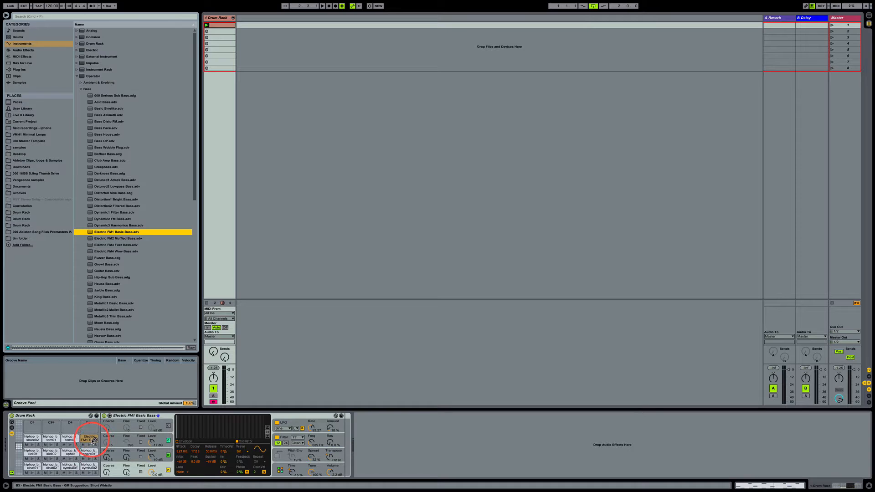
Show the Drum Rack's chain list and select the Electric FM1 Basic Bass chain.
{"action": "left_click", "coordinate": [12, 429]}
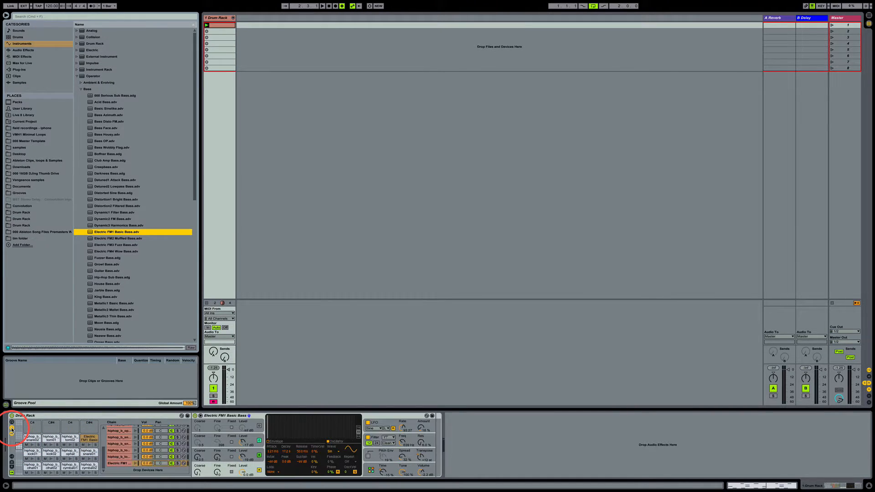
{"action": "left_click", "coordinate": [120, 462]}
{"action": "left_click", "coordinate": [120, 462]}
{"action": "scroll", "coordinate": [120, 461], "scroll_direction": "up", "scroll_amount": 5}
{"action": "scroll", "coordinate": [123, 447], "scroll_direction": "down", "scroll_amount": 4}
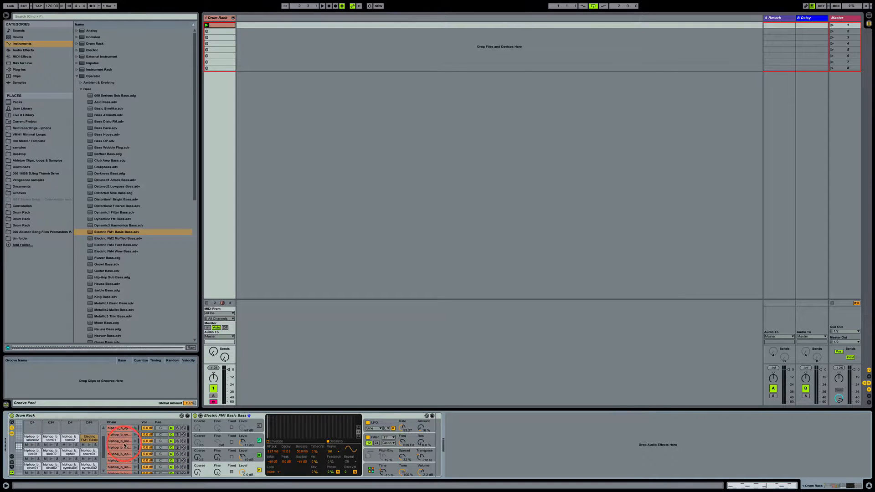
{"action": "scroll", "coordinate": [124, 446], "scroll_direction": "down", "scroll_amount": 1}
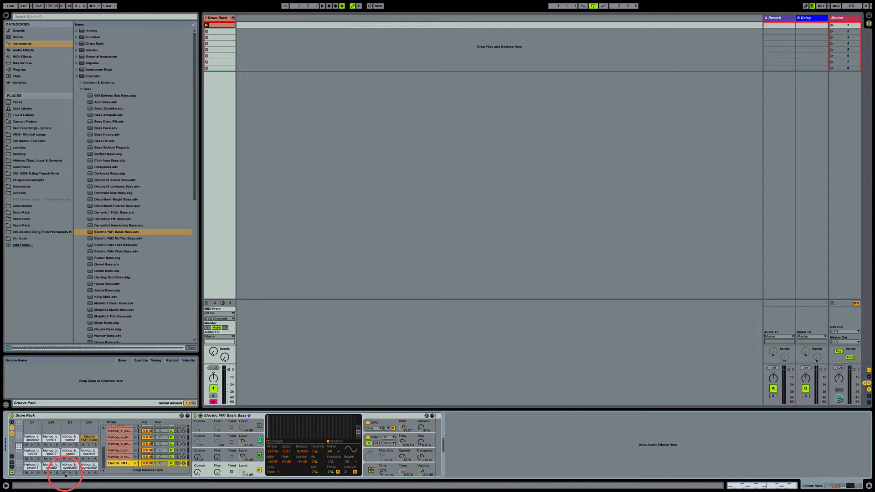
{"action": "left_click", "coordinate": [11, 473]}
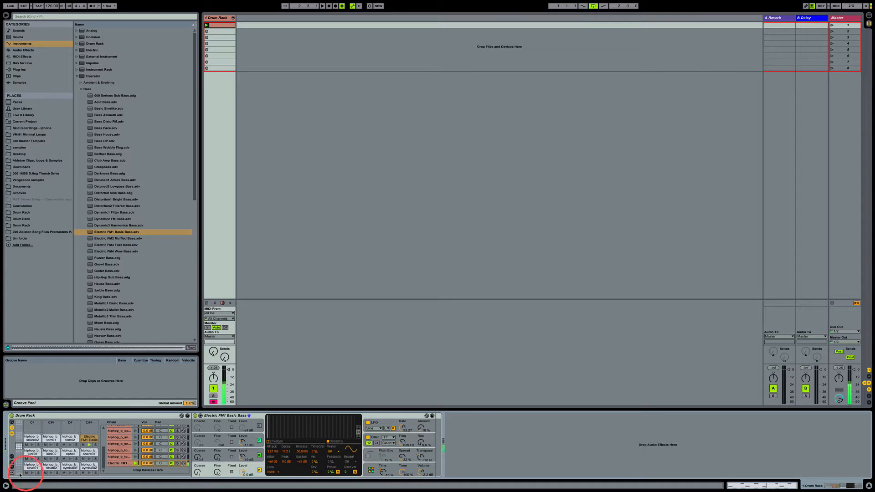
{"action": "left_click", "coordinate": [123, 463]}
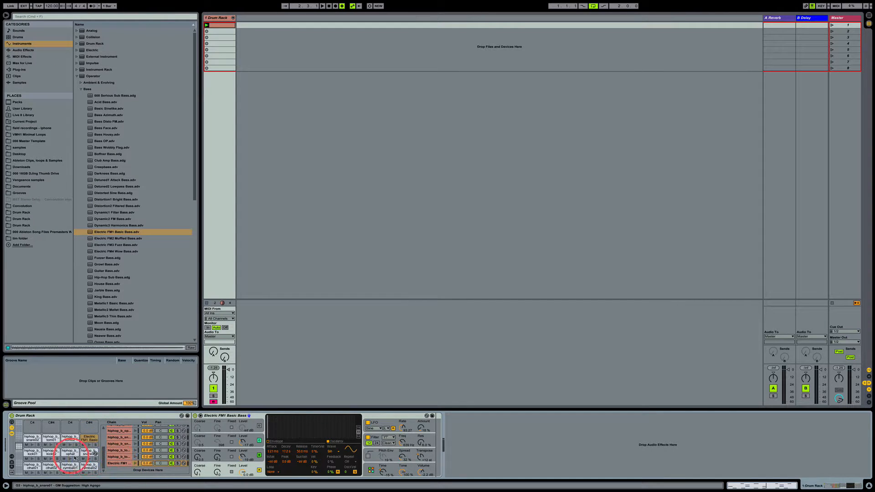
Show the chains' input/output settings, then set the Electric FM1 Basic Bass chain's play note to A0 and audition its pad.
{"action": "left_click", "coordinate": [11, 457]}
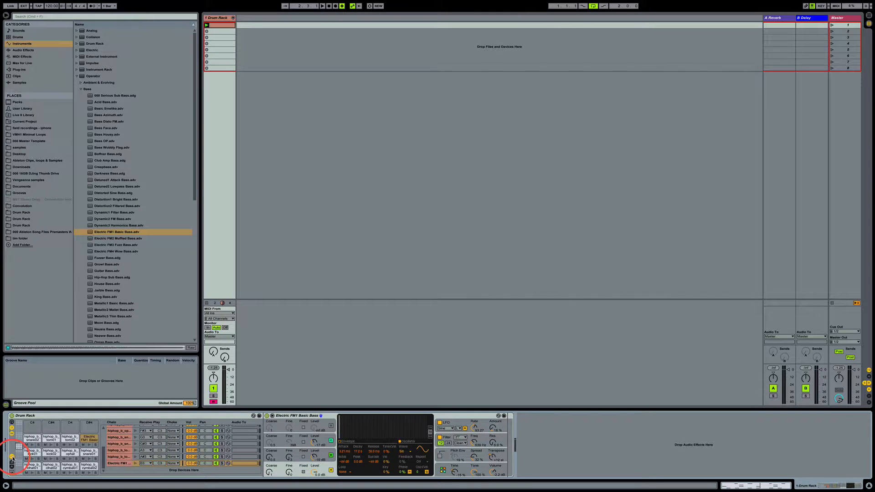
{"action": "left_click", "coordinate": [159, 463]}
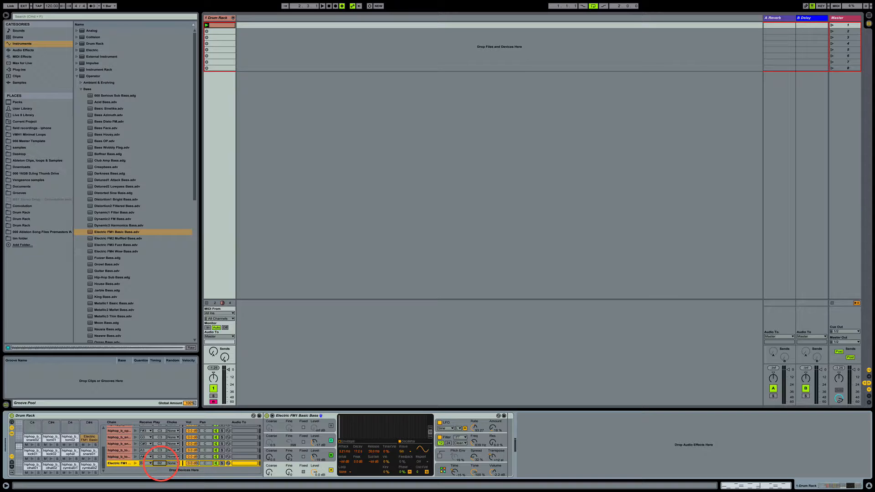
{"action": "key", "text": "j"}
{"action": "left_click_drag", "start_coordinate": [160, 463], "coordinate": [161, 468]}
{"action": "left_click", "coordinate": [73, 438]}
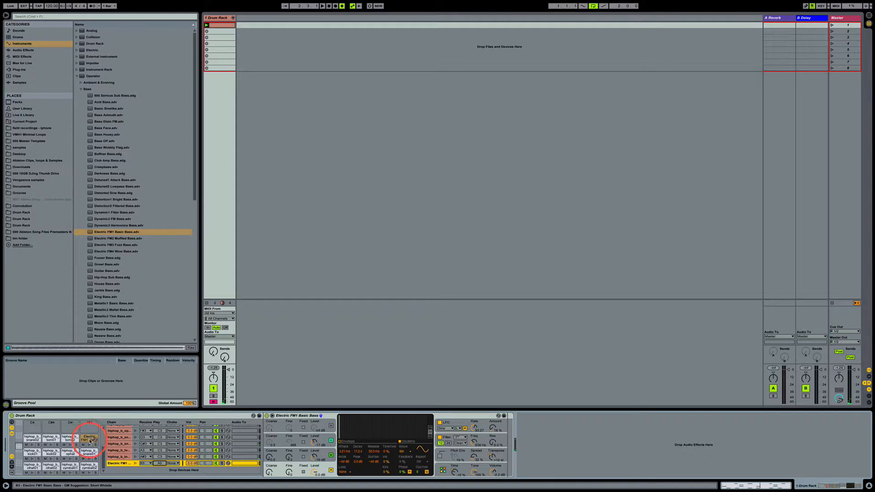
{"action": "left_click", "coordinate": [94, 440]}
{"action": "left_click", "coordinate": [87, 440]}
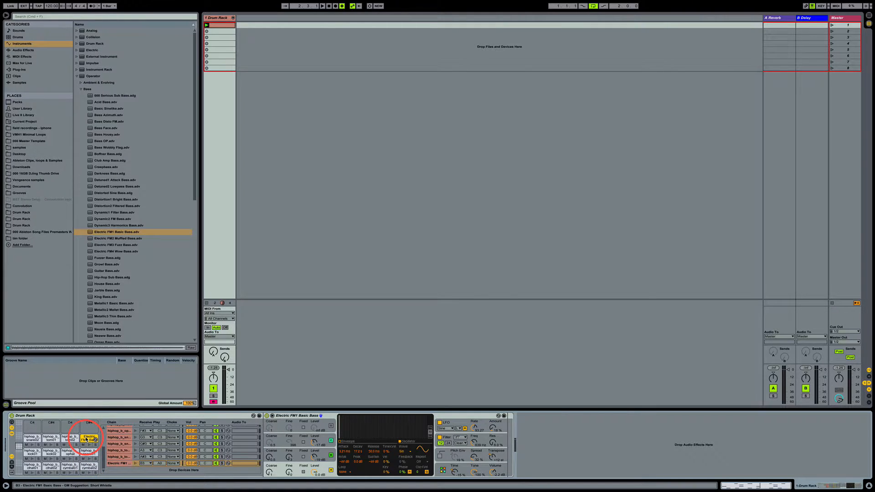
{"action": "double_click", "coordinate": [86, 439]}
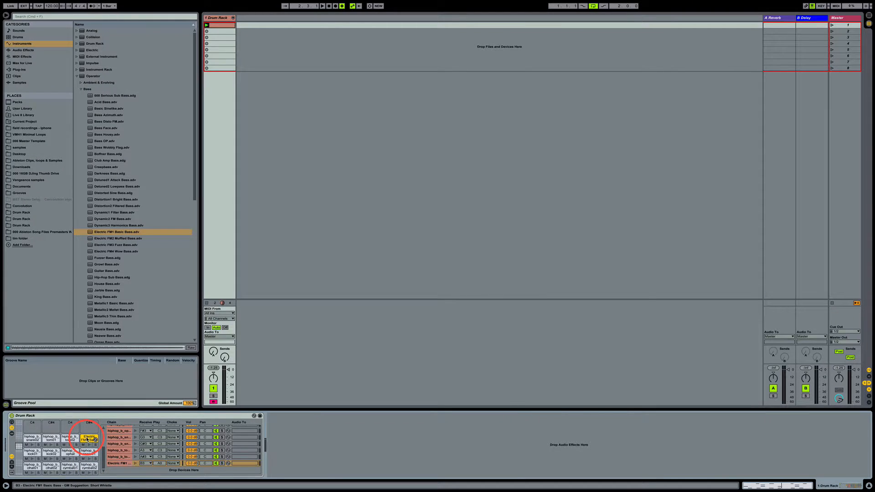
Select the hiphop_b_kick01 pad and search the browser's samples for "kick".
{"action": "left_click", "coordinate": [32, 453]}
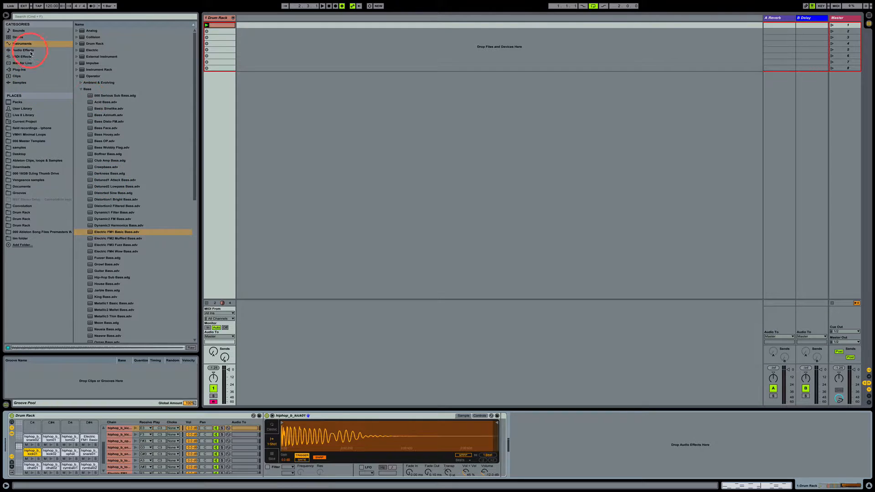
{"action": "left_click", "coordinate": [18, 82]}
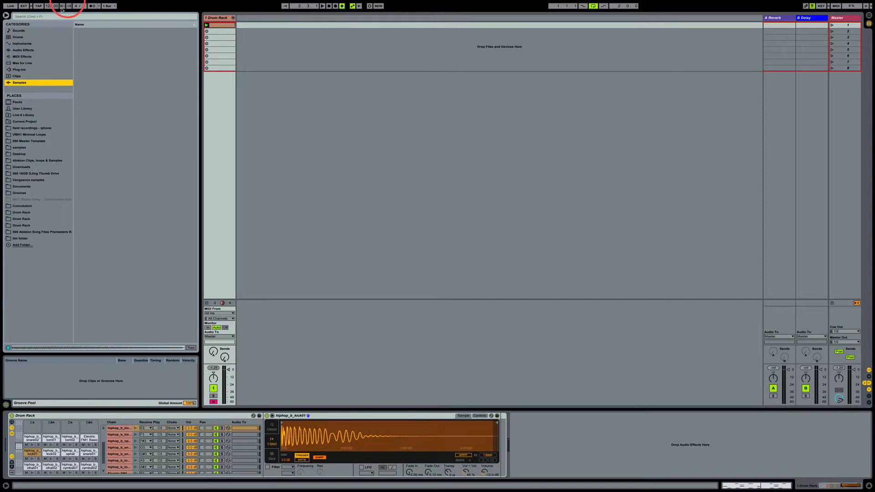
{"action": "left_click", "coordinate": [66, 17]}
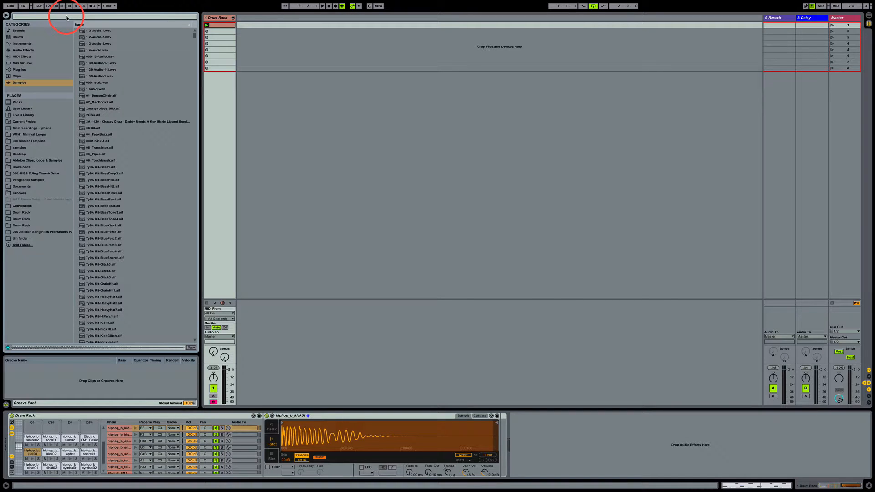
{"action": "type", "text": "kick"}
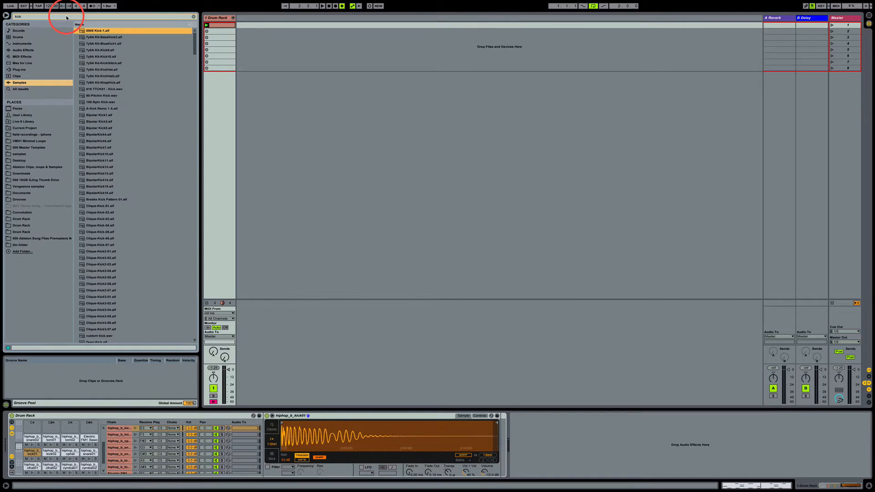
Preview several kick samples and layer 7y9A Kit-BassKick2.aif with hiphop_b_kick01 on the same E3 pad.
{"action": "left_click", "coordinate": [95, 38]}
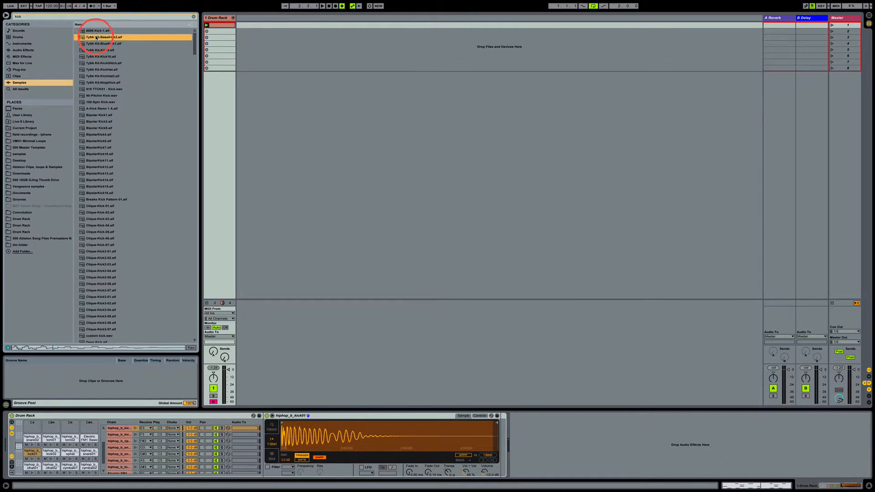
{"action": "left_click", "coordinate": [98, 43]}
{"action": "left_click", "coordinate": [101, 50]}
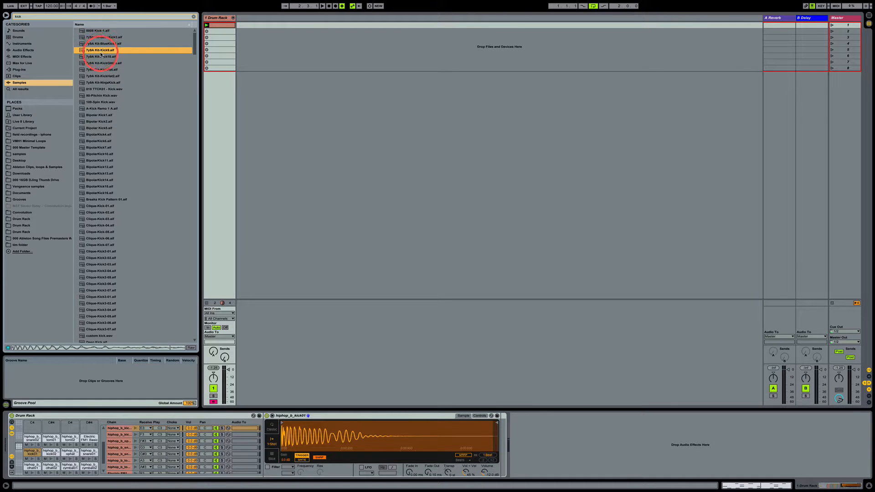
{"action": "left_click", "coordinate": [101, 56]}
{"action": "left_click", "coordinate": [106, 38]}
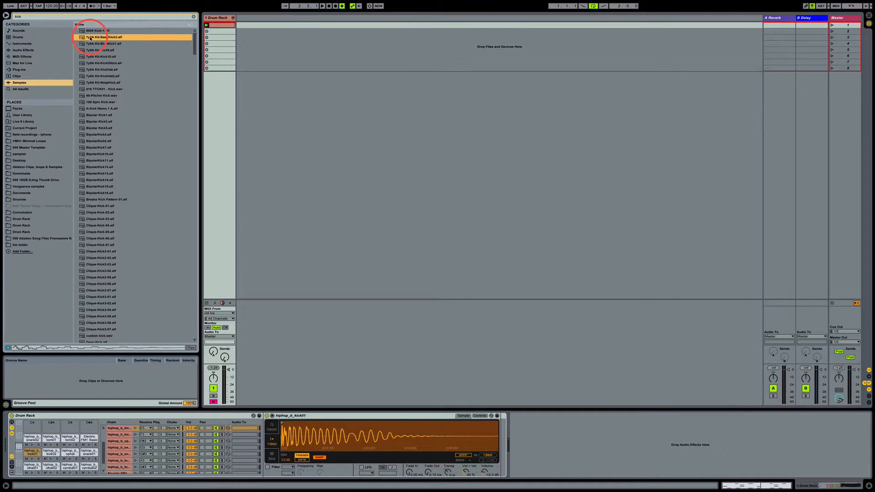
{"action": "left_click_drag", "start_coordinate": [90, 39], "coordinate": [35, 456]}
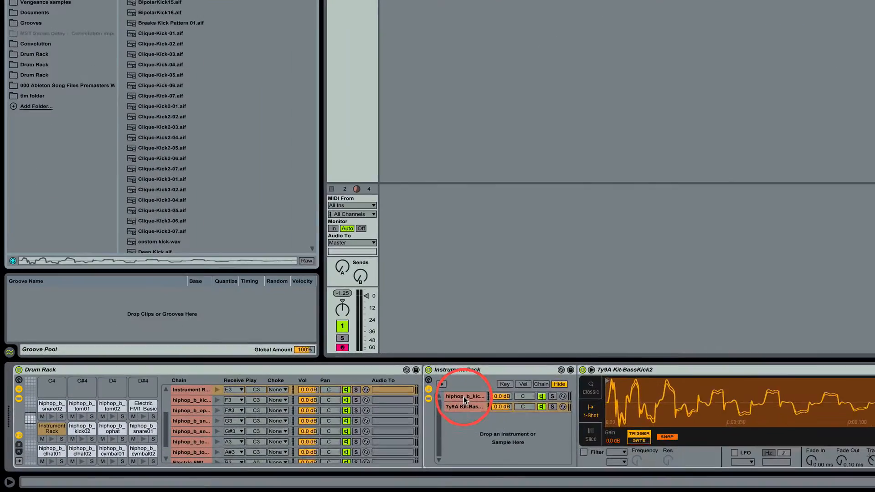
Inspect both kick layers in the Instrument Rack and set the 7y9A Kit-BassKick2 chain's volume to 0.4 dB.
{"action": "left_click", "coordinate": [288, 432]}
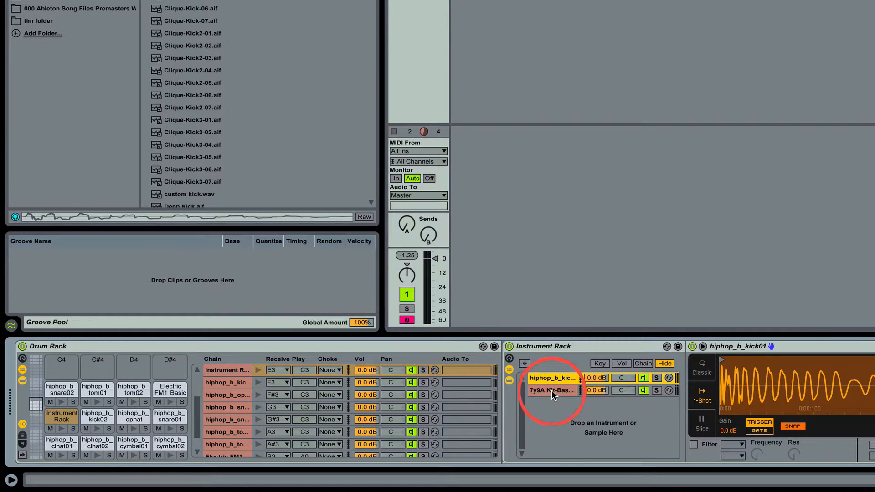
{"action": "left_click", "coordinate": [551, 390]}
{"action": "left_click", "coordinate": [552, 378]}
{"action": "left_click", "coordinate": [555, 389]}
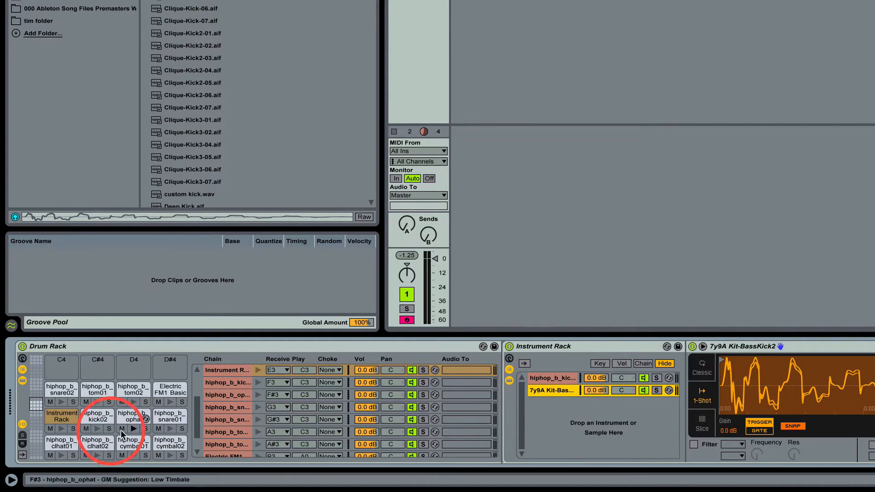
{"action": "left_click_drag", "start_coordinate": [595, 390], "coordinate": [595, 378]}
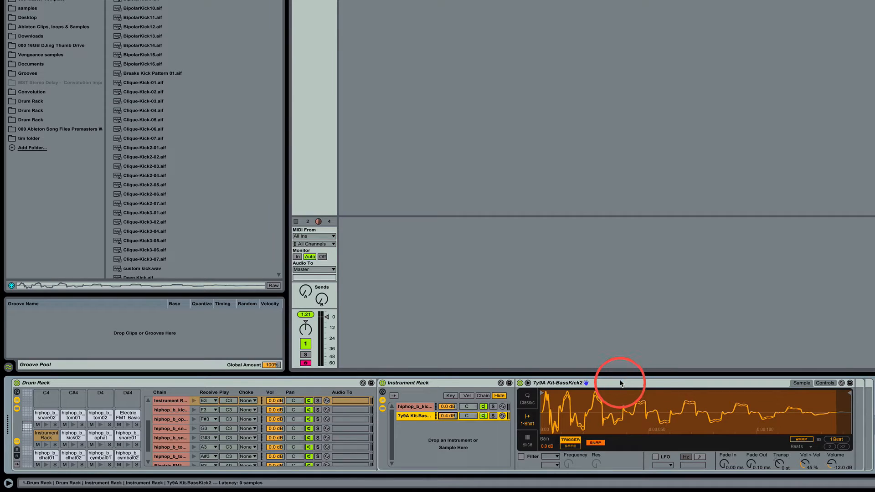
Compare the samples of the hiphop_b_kick01 and 7y9A Kit-BassKick2 chains in the Instrument Rack.
{"action": "left_click", "coordinate": [415, 406]}
{"action": "left_click", "coordinate": [418, 415]}
{"action": "left_click", "coordinate": [417, 407]}
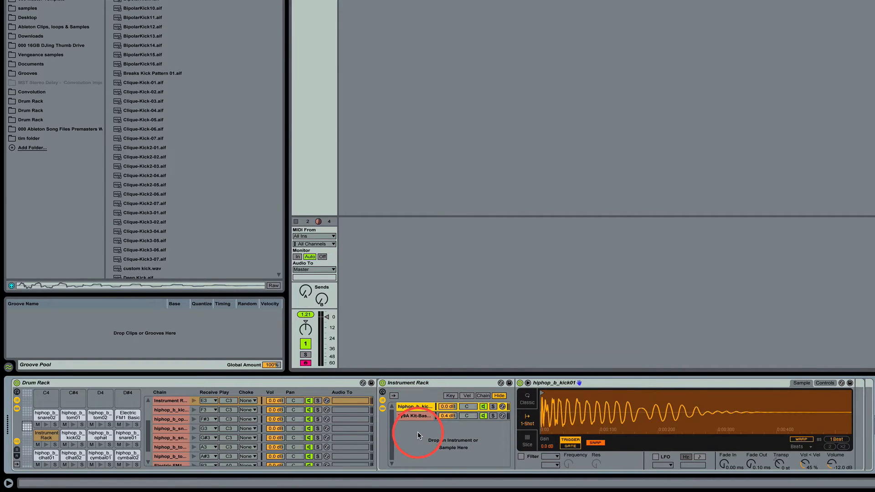
{"action": "left_click", "coordinate": [411, 407]}
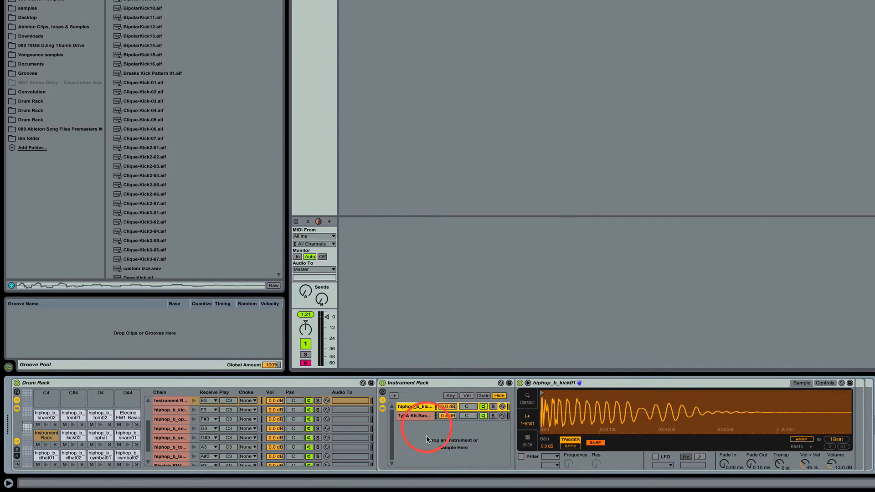
{"action": "left_click", "coordinate": [422, 416]}
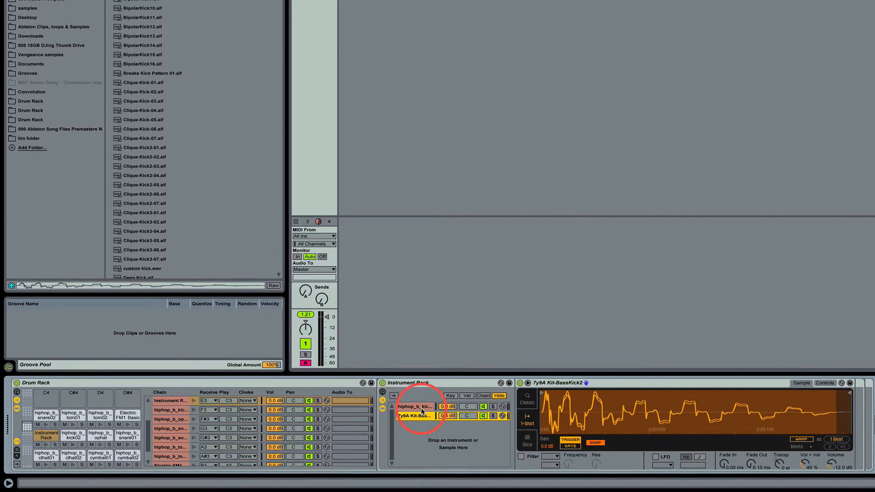
{"action": "left_click", "coordinate": [414, 407]}
{"action": "left_click", "coordinate": [415, 416]}
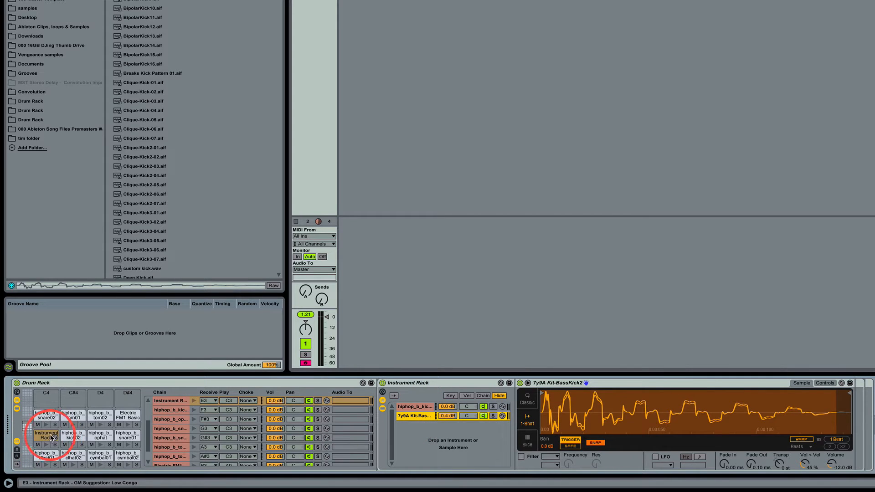
Add BipolarKick10.aif as a third layer in the kick's Instrument Rack and delete that chain again.
{"action": "left_click", "coordinate": [131, 8]}
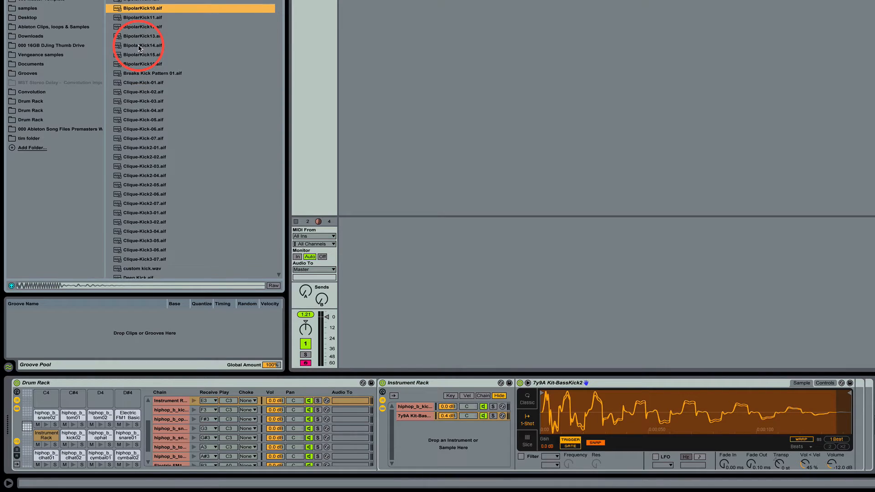
{"action": "left_click_drag", "start_coordinate": [128, 8], "coordinate": [417, 437]}
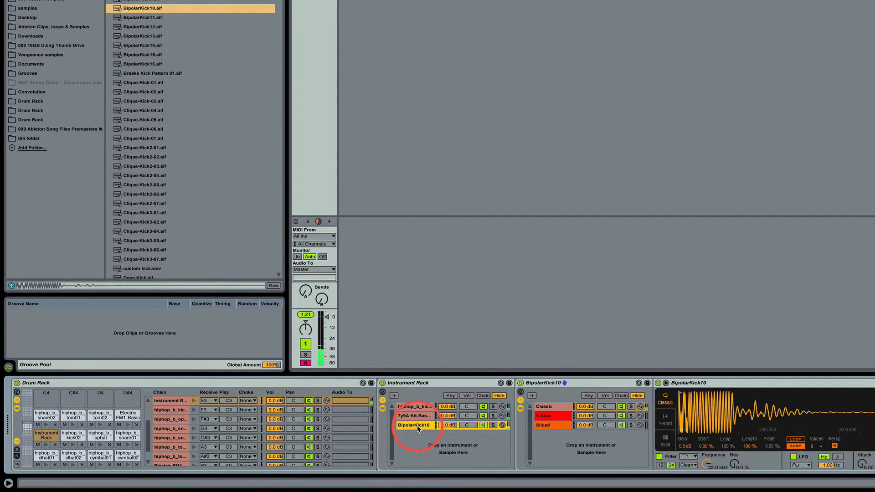
{"action": "key", "text": "Delete"}
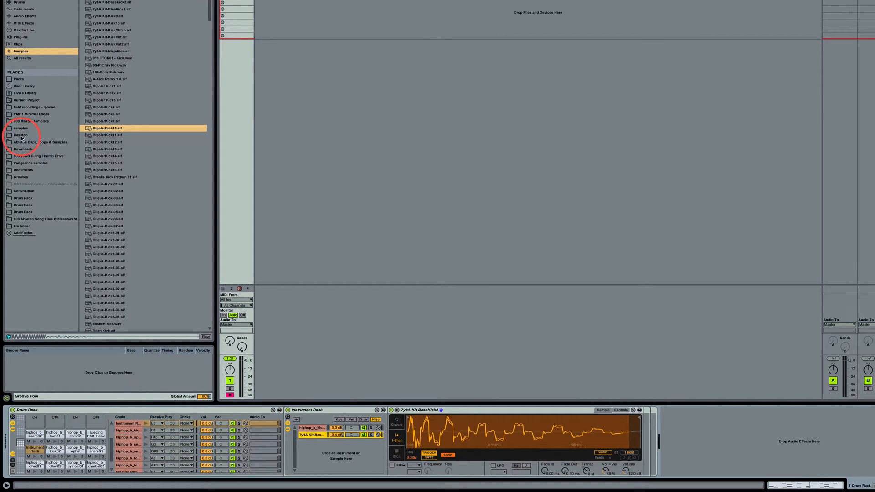
Load VEH1 House Beat - 07.wav from the essential house 1 loops in Vengeance samples onto the empty C4 pad and audition it.
{"action": "left_click", "coordinate": [37, 164]}
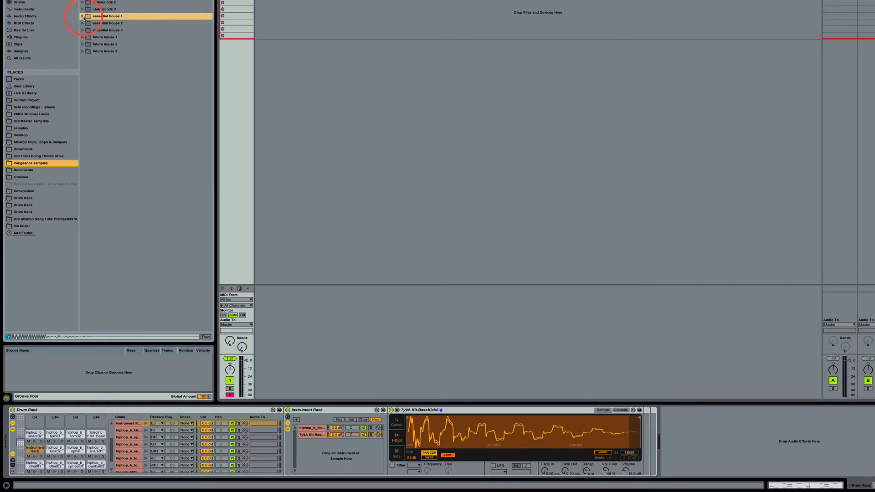
{"action": "left_click", "coordinate": [82, 17]}
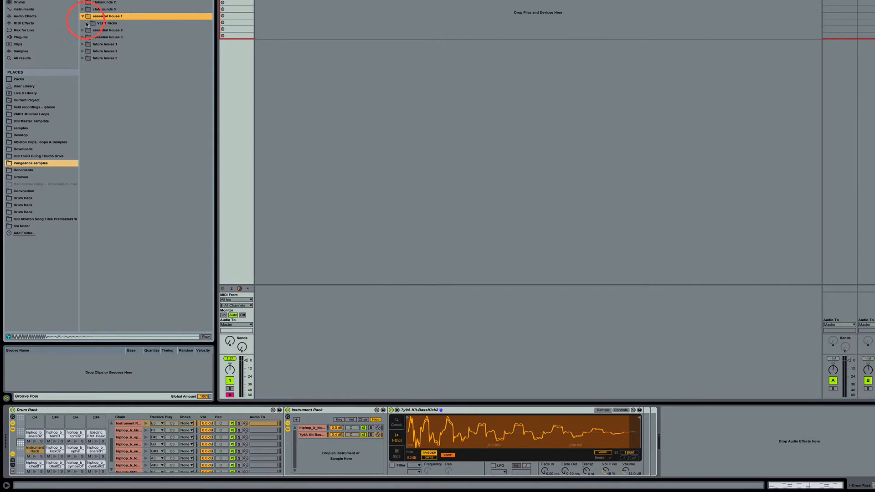
{"action": "left_click", "coordinate": [210, 0]}
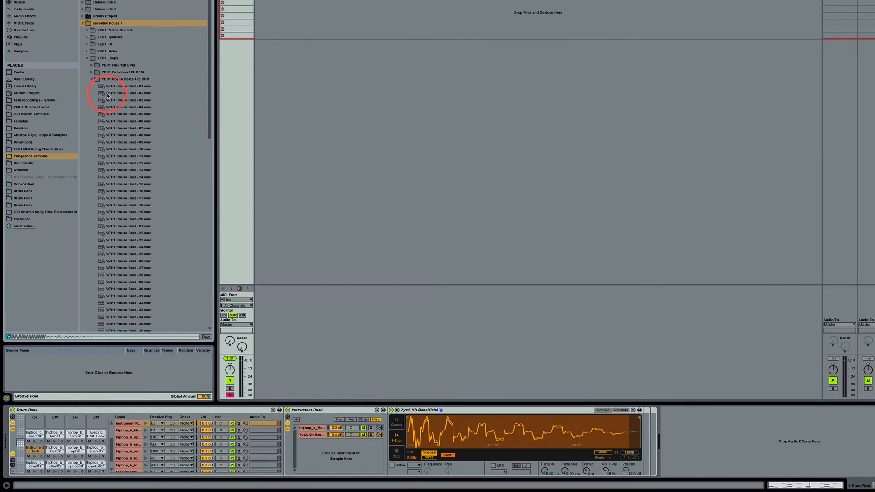
{"action": "left_click", "coordinate": [126, 129]}
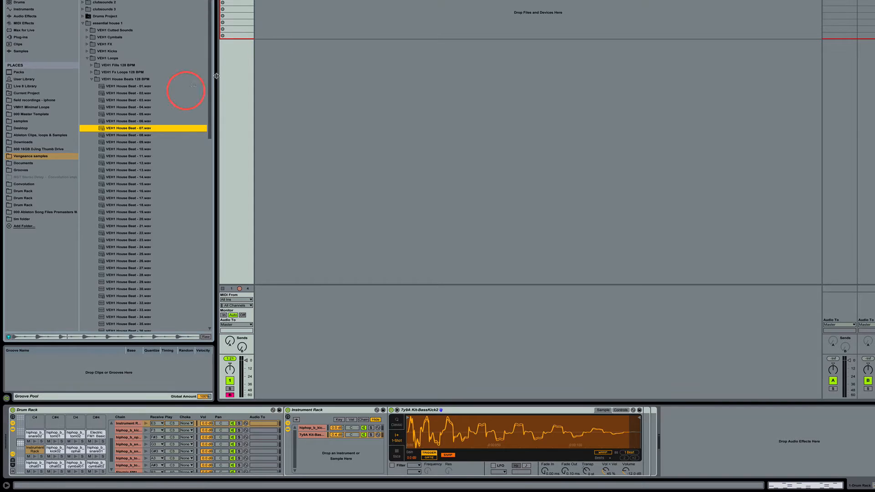
{"action": "left_click_drag", "start_coordinate": [107, 131], "coordinate": [35, 420]}
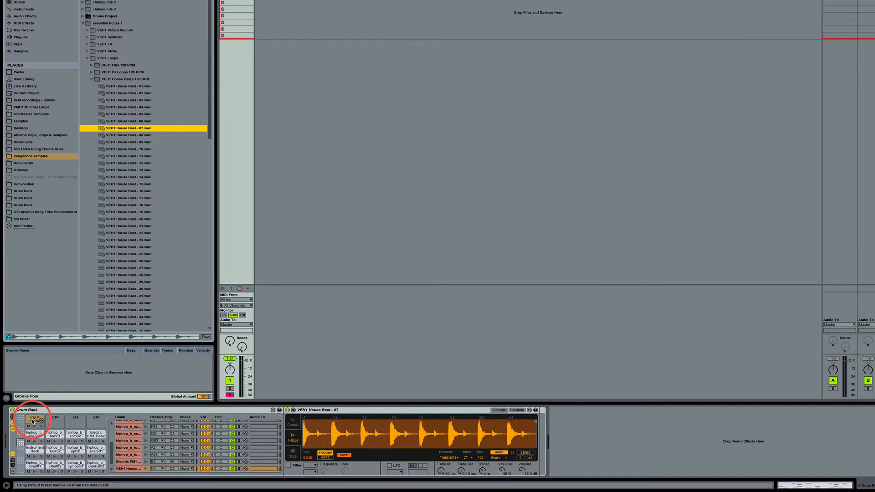
{"action": "left_click", "coordinate": [35, 421]}
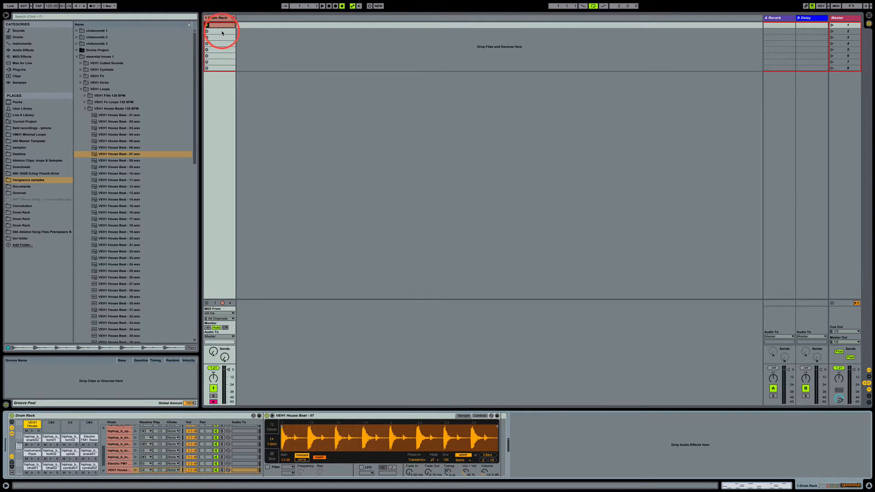
Create a MIDI clip in the Drum Rack track's second slot with a VEH1 House Beat - 07 note spanning the whole bar.
{"action": "double_click", "coordinate": [221, 32]}
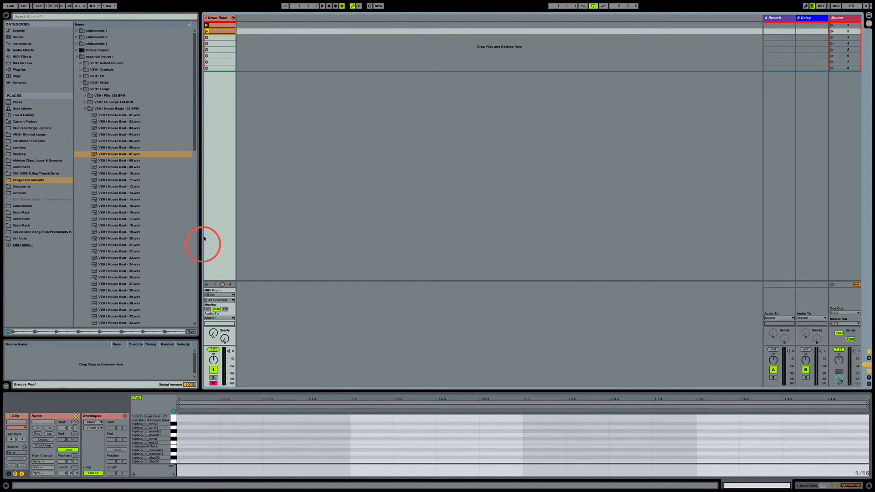
{"action": "left_click", "coordinate": [174, 418]}
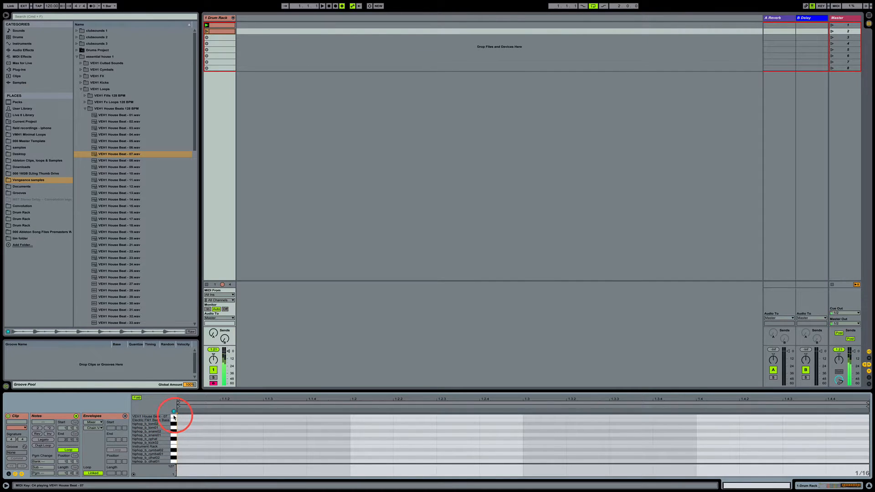
{"action": "double_click", "coordinate": [182, 417]}
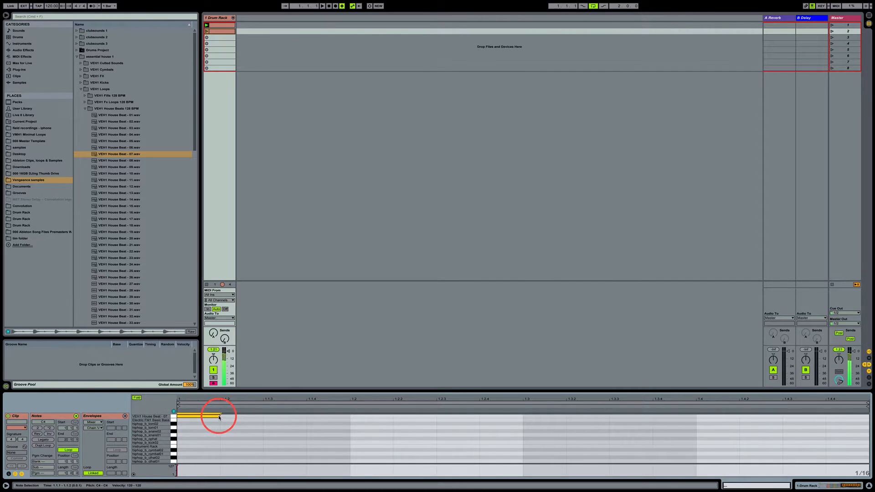
{"action": "left_click_drag", "start_coordinate": [220, 416], "coordinate": [524, 414]}
{"action": "left_click_drag", "start_coordinate": [720, 411], "coordinate": [868, 415]}
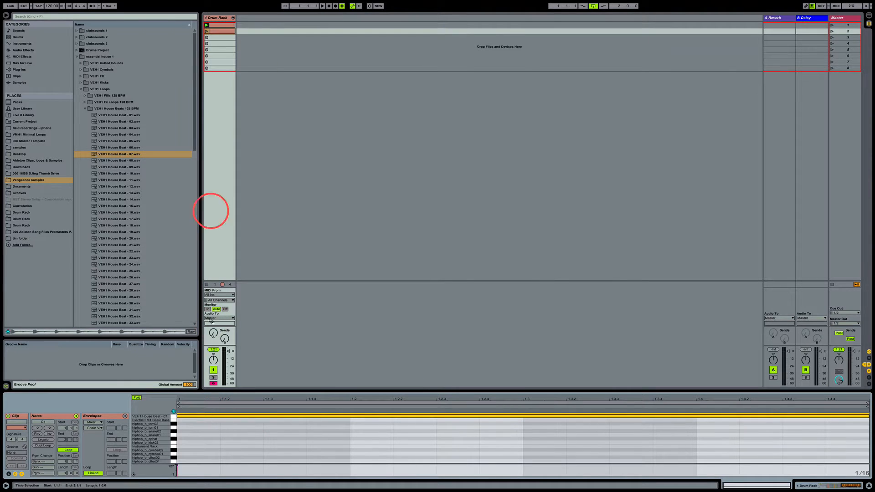
Launch the second slot's clip and lower the song tempo while it plays.
{"action": "left_click", "coordinate": [207, 32]}
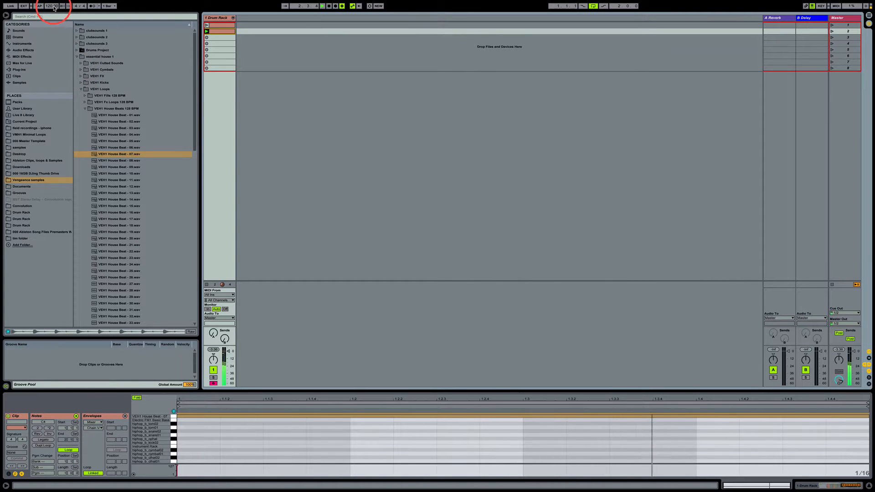
{"action": "left_click_drag", "start_coordinate": [52, 8], "coordinate": [52, 13]}
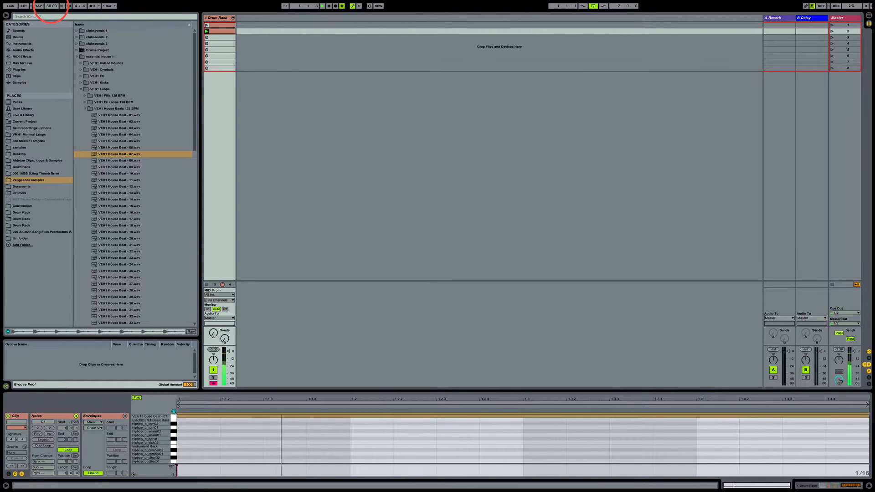
Set the song tempo to 121 BPM, stop playback and select the VEH1 House Beat - 07 note in the second slot's clip.
{"action": "left_click_drag", "start_coordinate": [51, 7], "coordinate": [51, 6]}
{"action": "left_click_drag", "start_coordinate": [51, 6], "coordinate": [51, 6]}
{"action": "key", "text": "space"}
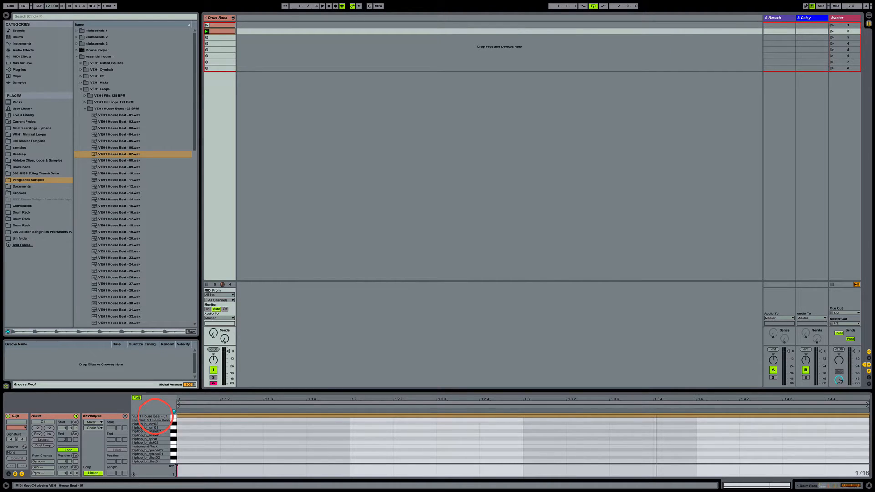
{"action": "left_click", "coordinate": [156, 416]}
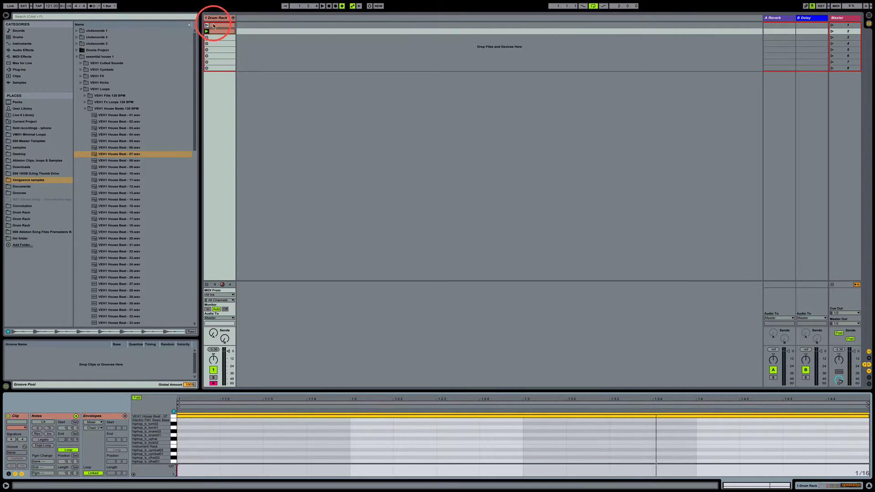
Add a Reverb audio effect after the whole Drum Rack and play the first slot's clip through it.
{"action": "key", "text": "shift+Tab"}
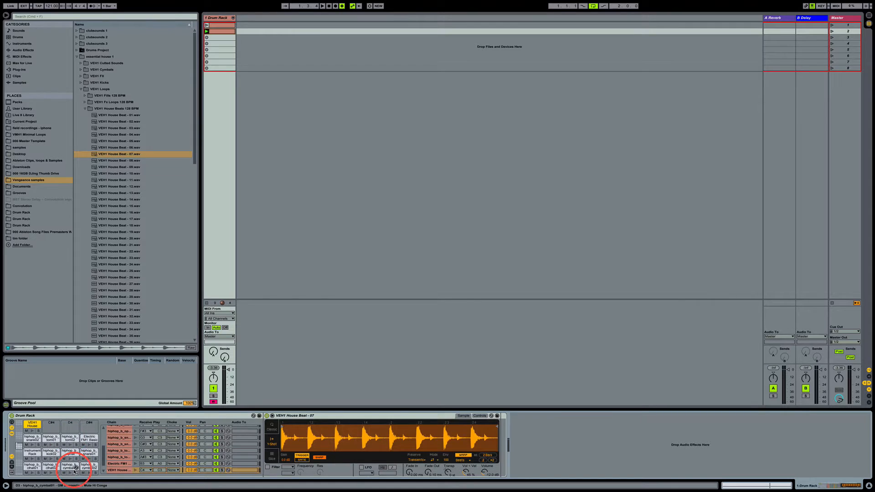
{"action": "left_click", "coordinate": [81, 90]}
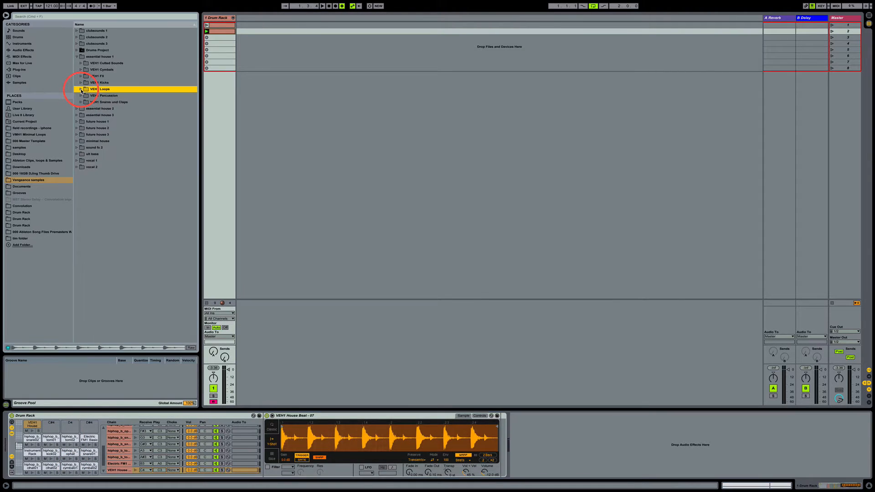
{"action": "left_click", "coordinate": [25, 50]}
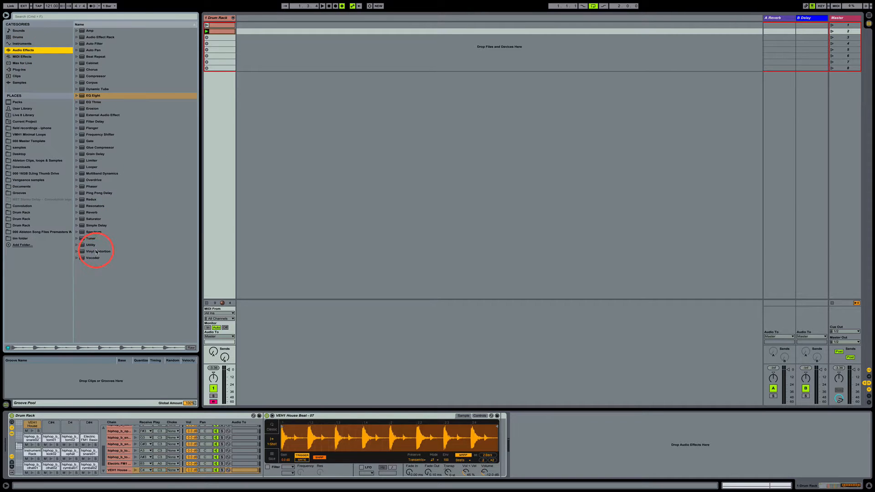
{"action": "left_click", "coordinate": [91, 212]}
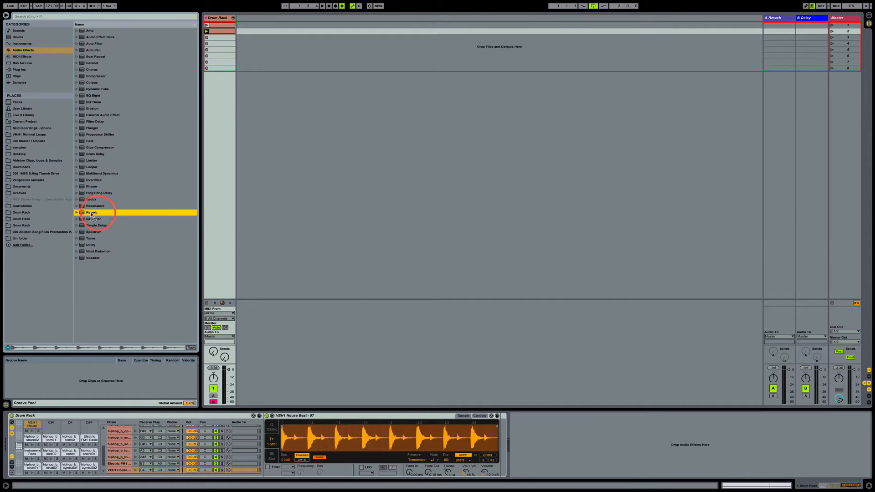
{"action": "left_click_drag", "start_coordinate": [92, 214], "coordinate": [539, 446]}
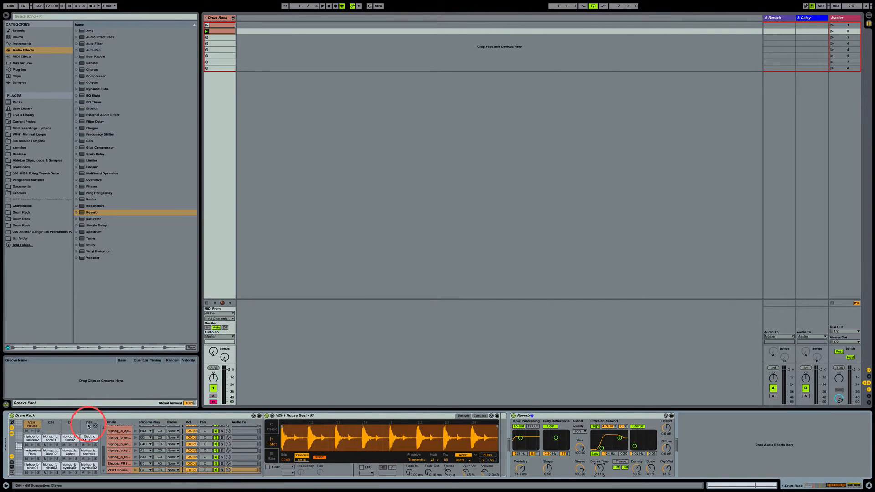
{"action": "left_click", "coordinate": [206, 25]}
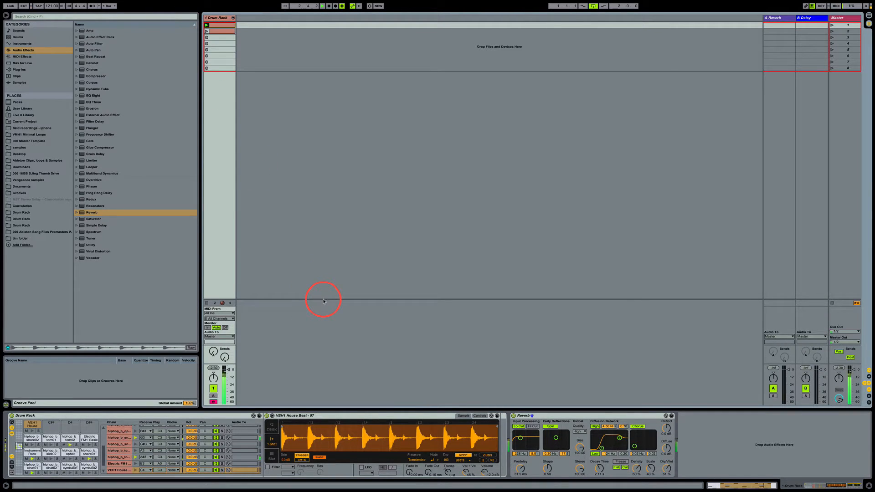
Move the Reverb from behind the Drum Rack into the hiphop_b_snare02 pad's chain and relaunch the first slot's clip.
{"action": "left_click", "coordinate": [576, 416]}
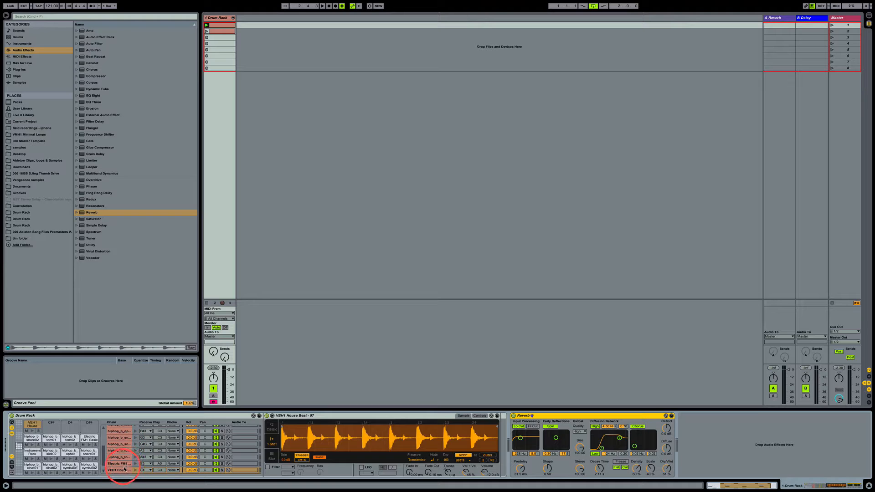
{"action": "scroll", "coordinate": [123, 459], "scroll_direction": "up", "scroll_amount": 5}
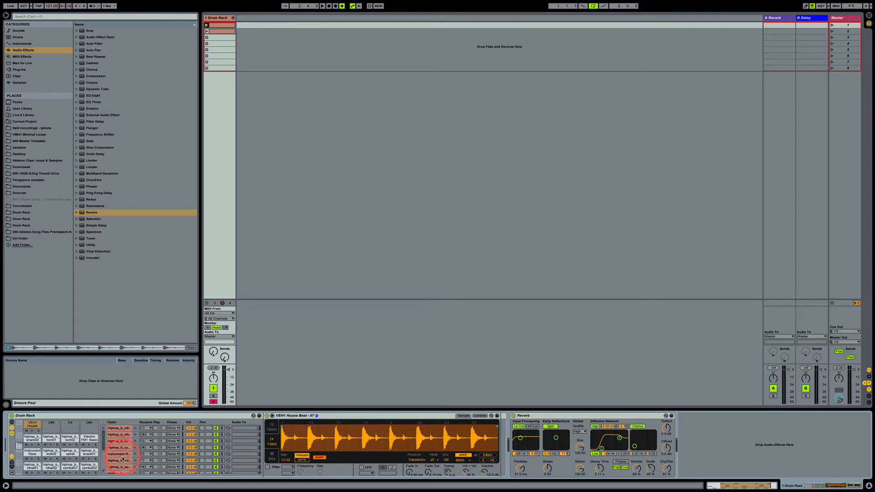
{"action": "left_click", "coordinate": [118, 429]}
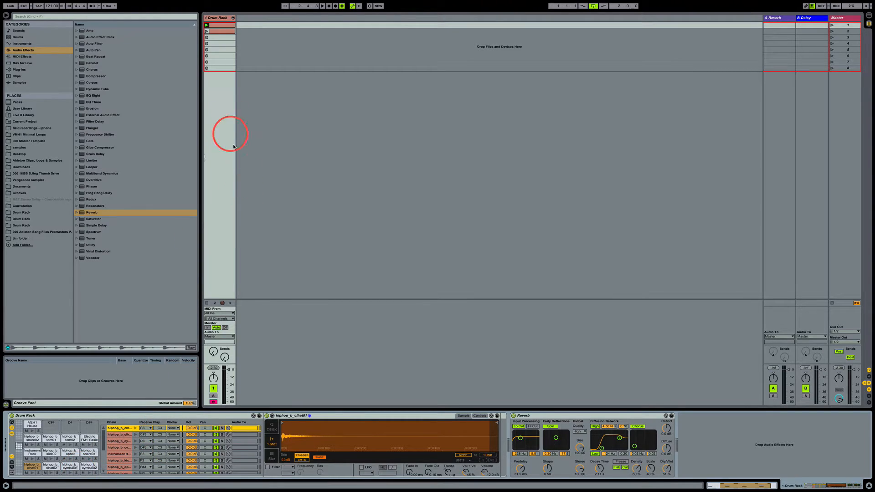
{"action": "double_click", "coordinate": [224, 31]}
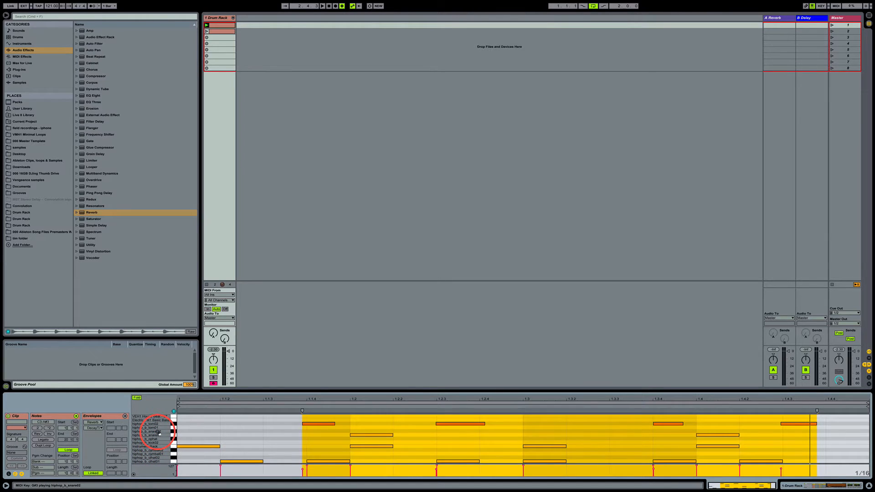
{"action": "left_click", "coordinate": [174, 432]}
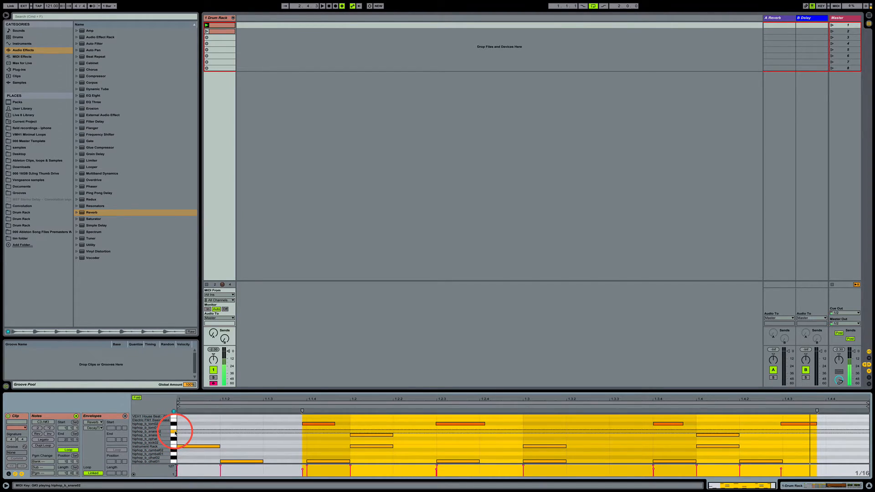
{"action": "double_click", "coordinate": [228, 19]}
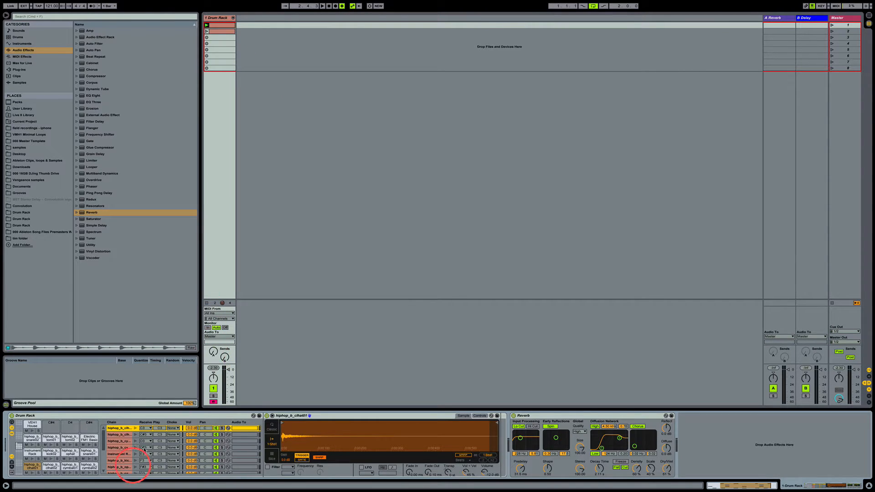
{"action": "left_click", "coordinate": [13, 473]}
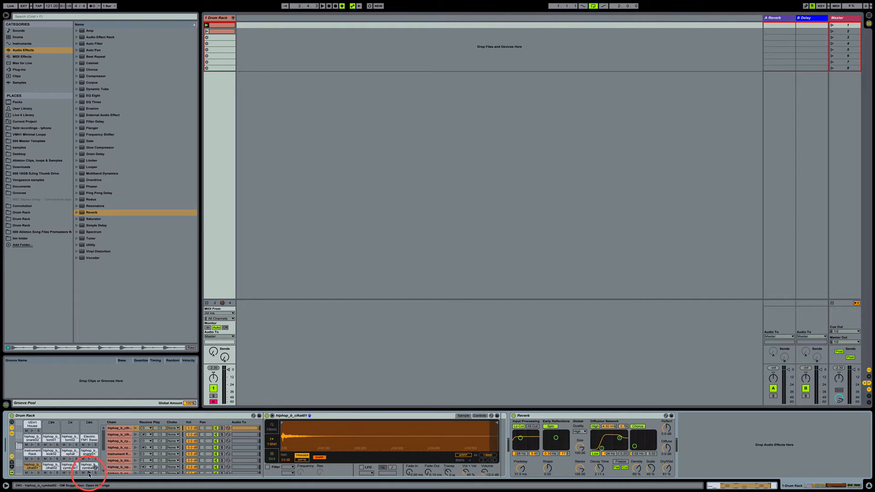
{"action": "left_click", "coordinate": [33, 440]}
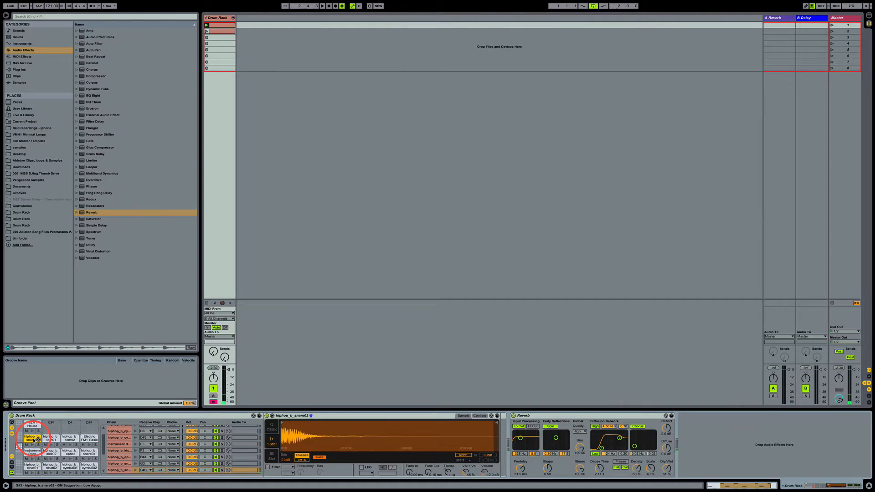
{"action": "left_click_drag", "start_coordinate": [600, 416], "coordinate": [495, 429]}
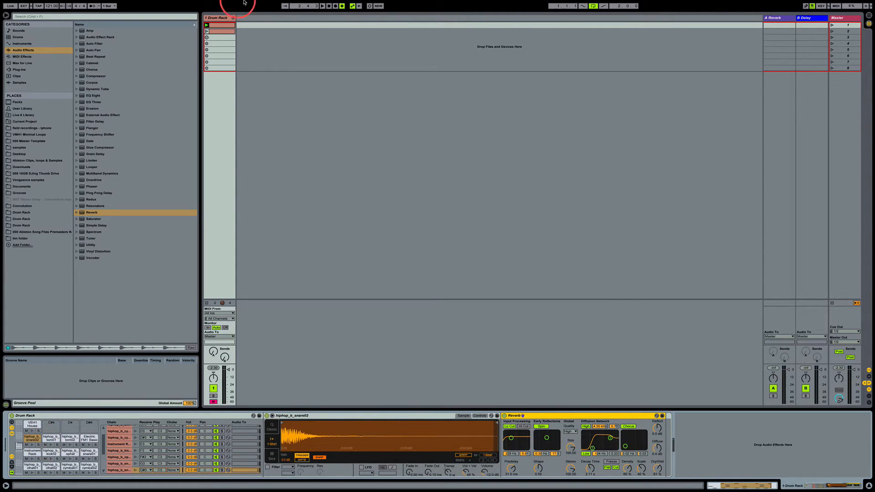
{"action": "left_click", "coordinate": [206, 25]}
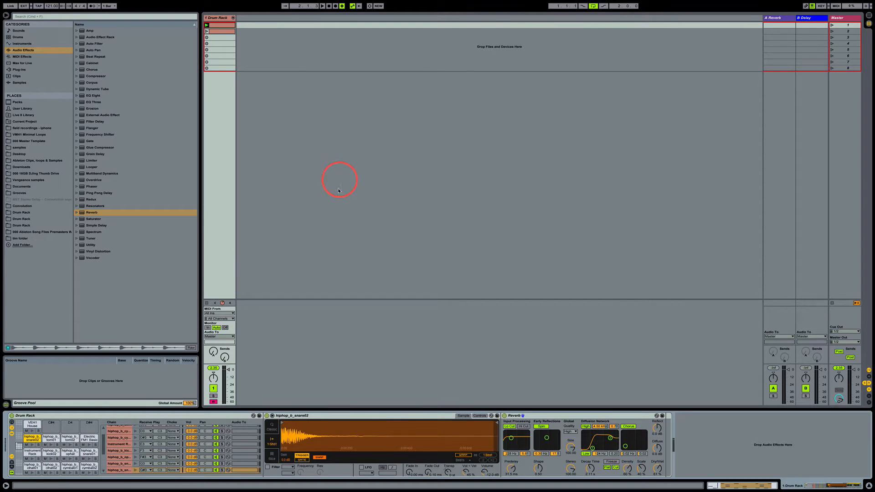
Add hiphop_b_snare02 notes on beats 2 and 4 of the first slot's clip and play the clip.
{"action": "double_click", "coordinate": [220, 32]}
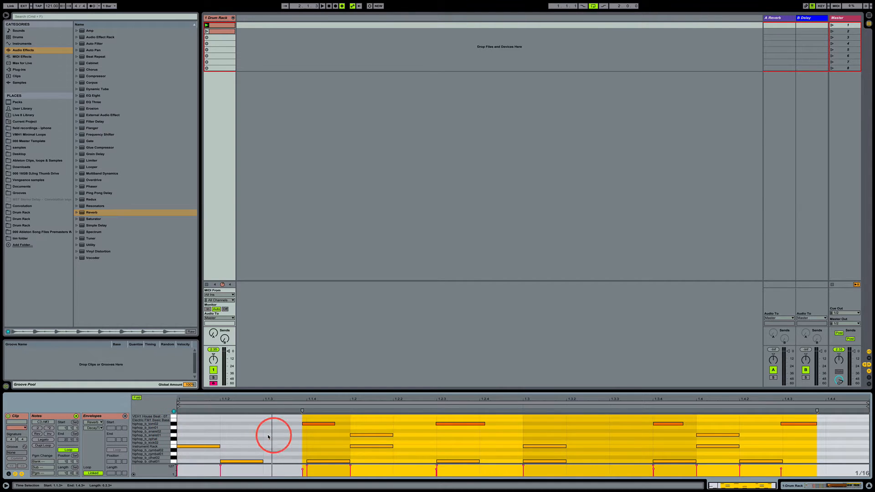
{"action": "double_click", "coordinate": [369, 431]}
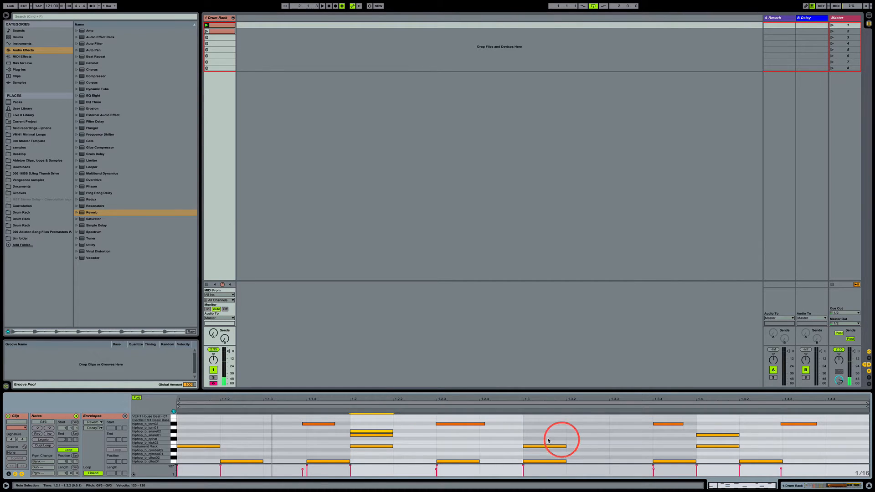
{"action": "left_click", "coordinate": [713, 433]}
{"action": "double_click", "coordinate": [712, 432]}
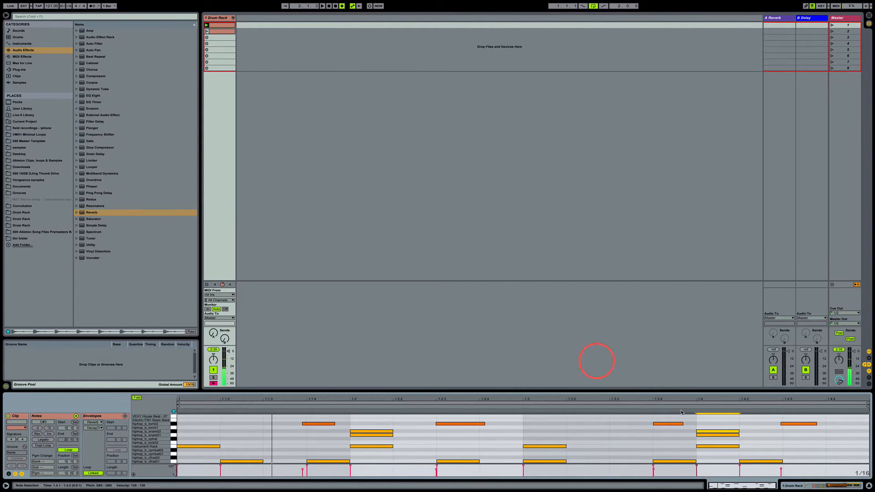
{"action": "left_click", "coordinate": [206, 25]}
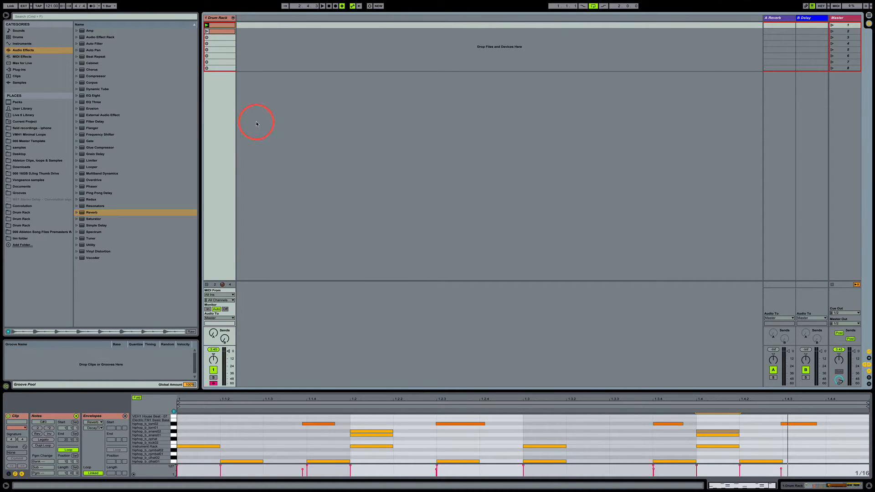
Unfold the Drum Rack's chains in the mixer, view the hiphop_b_clhat01 chain's device, and fold the chains again.
{"action": "left_click", "coordinate": [233, 18]}
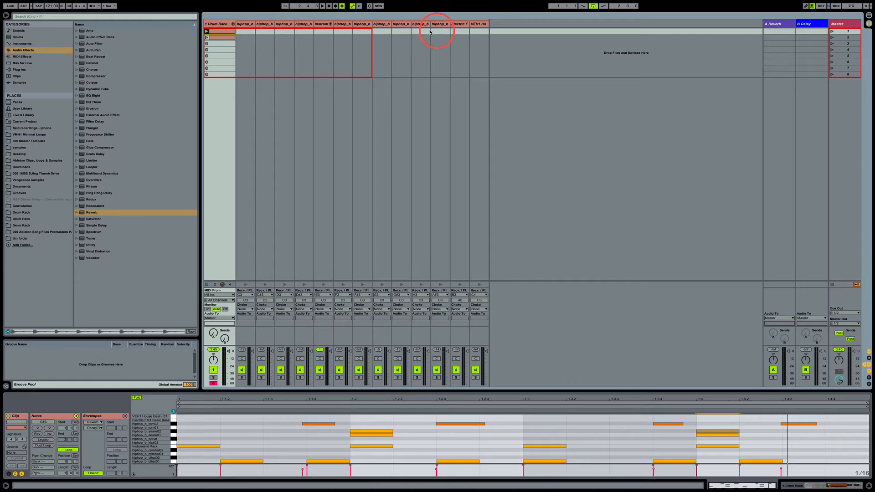
{"action": "left_click", "coordinate": [245, 25]}
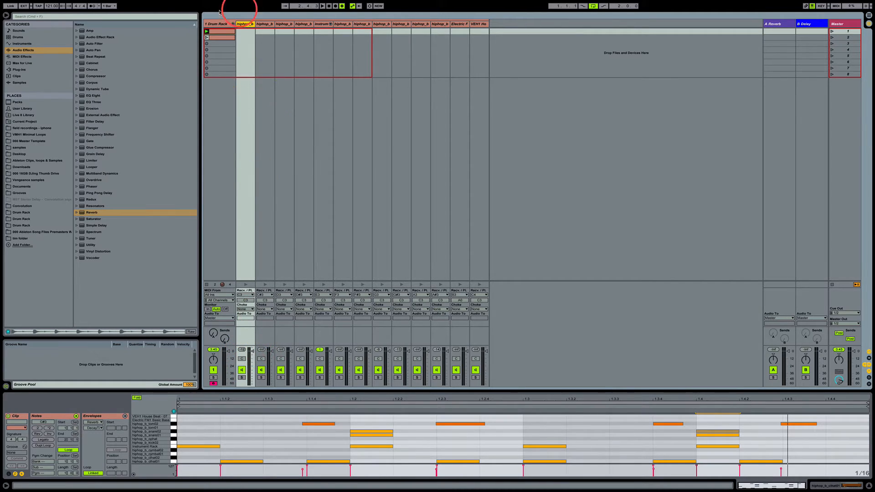
{"action": "left_click", "coordinate": [245, 25]}
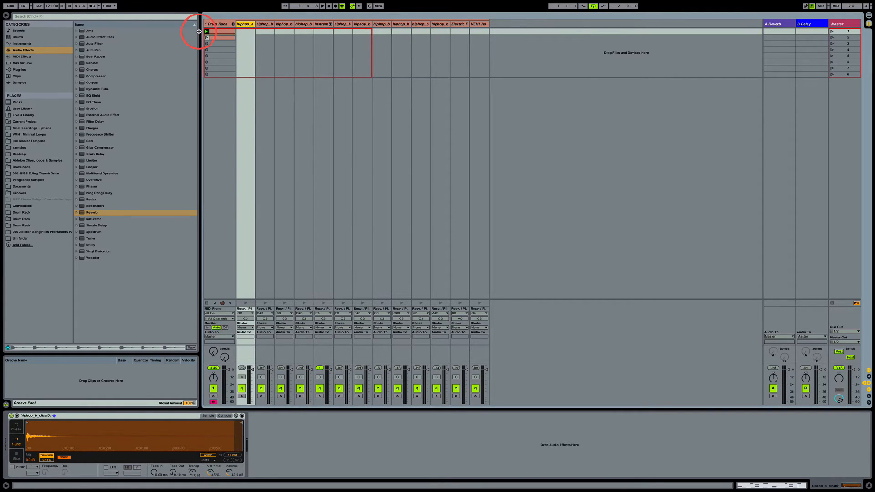
{"action": "left_click", "coordinate": [233, 24]}
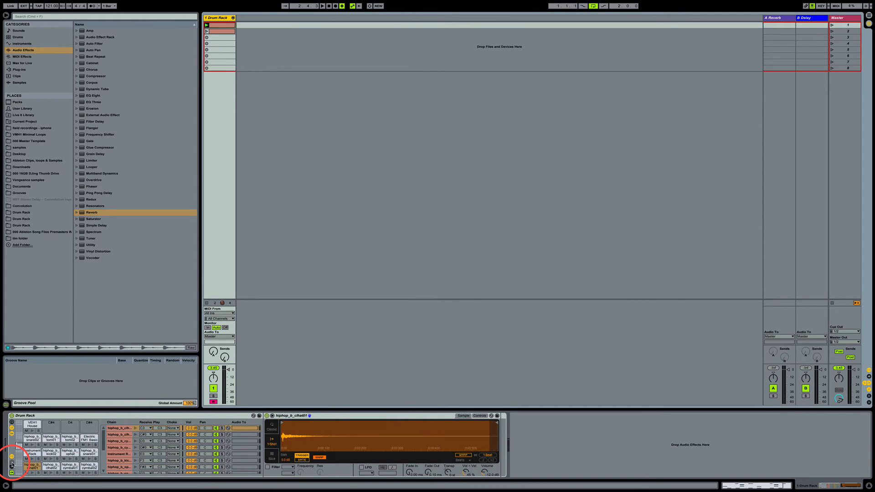
Show the Drum Rack's return chains and add a Reverb there as a new return chain.
{"action": "left_click", "coordinate": [12, 466]}
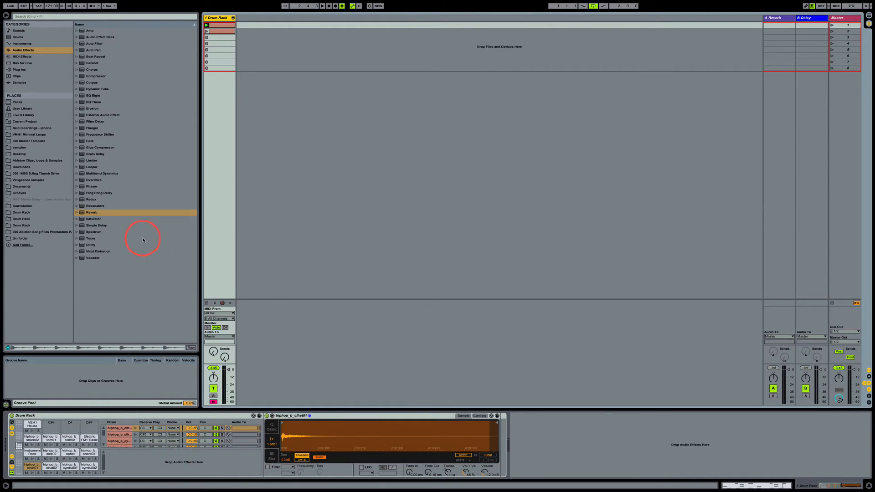
{"action": "left_click", "coordinate": [82, 213]}
{"action": "left_click_drag", "start_coordinate": [188, 440], "coordinate": [179, 471]}
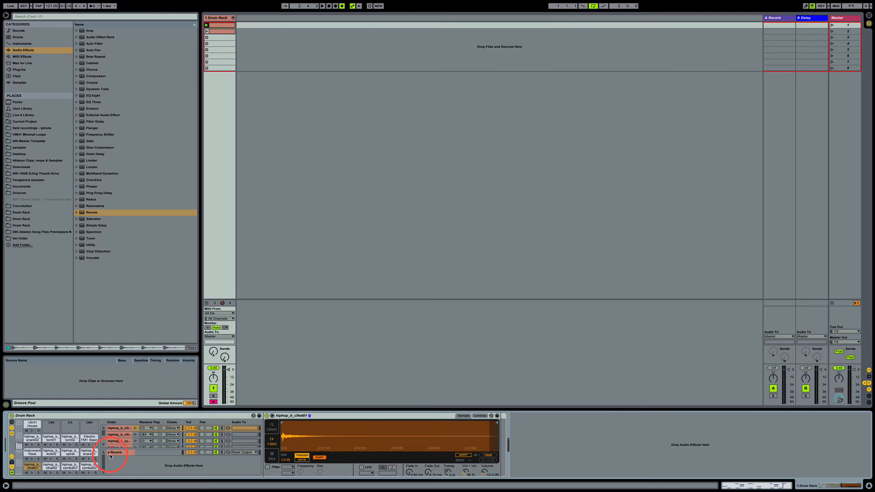
Show the chain sends, adjust hiphop_b_clhat01's send to the Reverb return and set hiphop_b_snare02's send to -4.7 dB.
{"action": "left_click", "coordinate": [12, 463]}
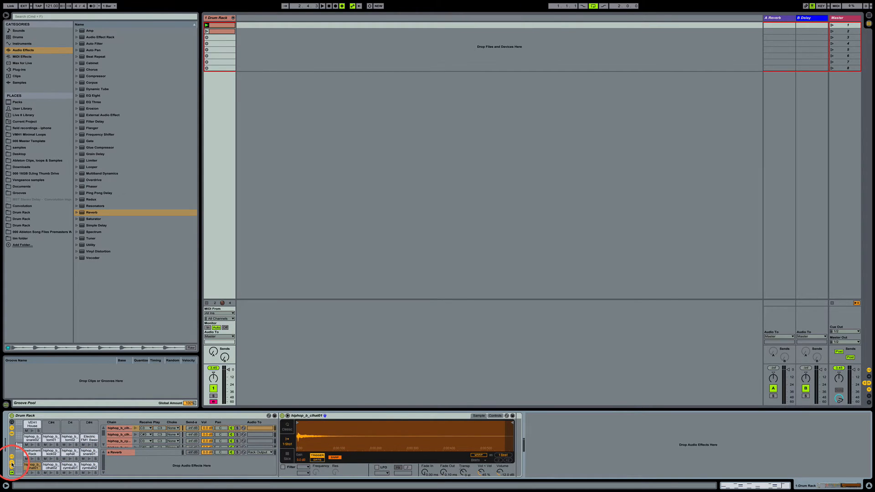
{"action": "left_click", "coordinate": [131, 452]}
{"action": "scroll", "coordinate": [191, 439], "scroll_direction": "down", "scroll_amount": 2}
{"action": "scroll", "coordinate": [190, 440], "scroll_direction": "up", "scroll_amount": 7}
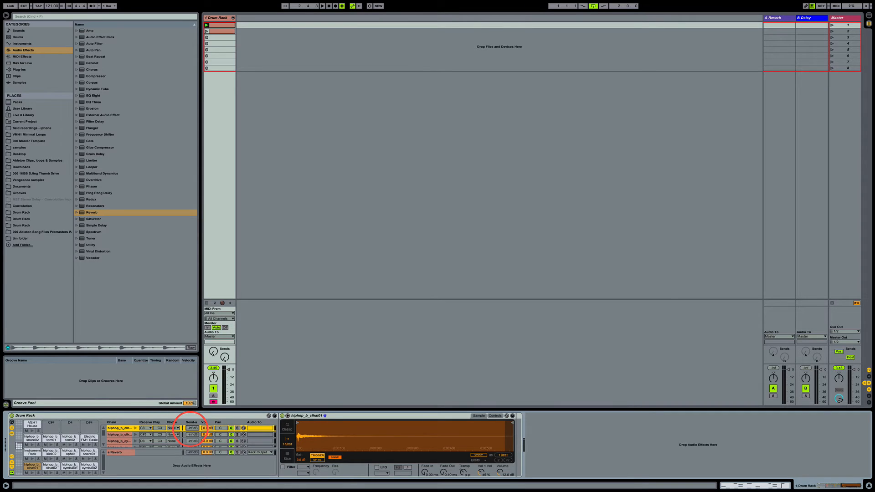
{"action": "left_click_drag", "start_coordinate": [190, 429], "coordinate": [191, 427]}
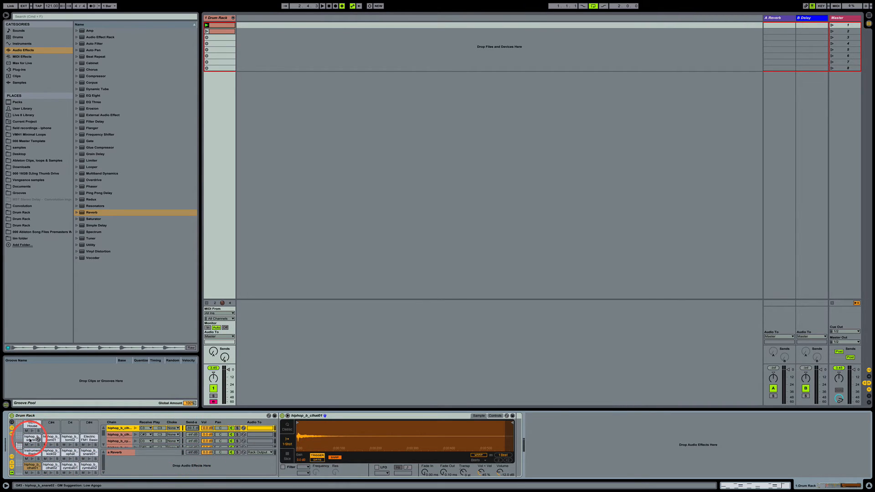
{"action": "left_click", "coordinate": [32, 438]}
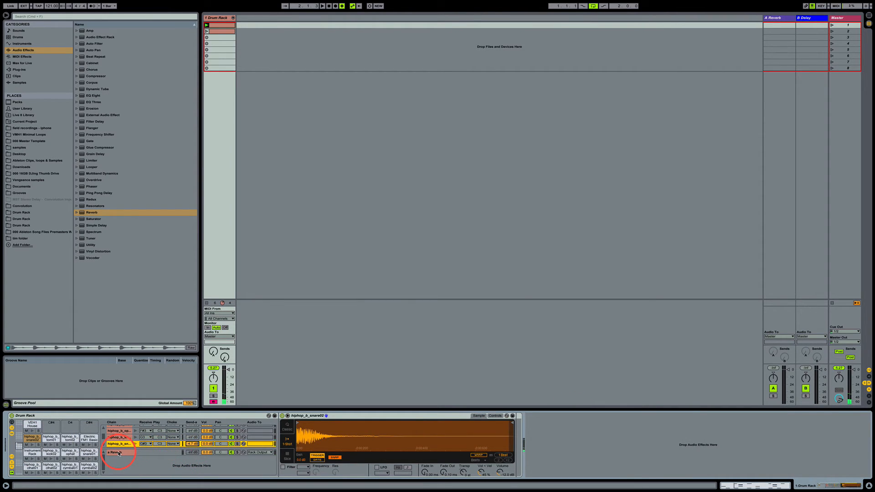
Set the Drum Rack return chain's Reverb Dry/Wet to 100% and add a Utility after the Reverb.
{"action": "left_click", "coordinate": [119, 452]}
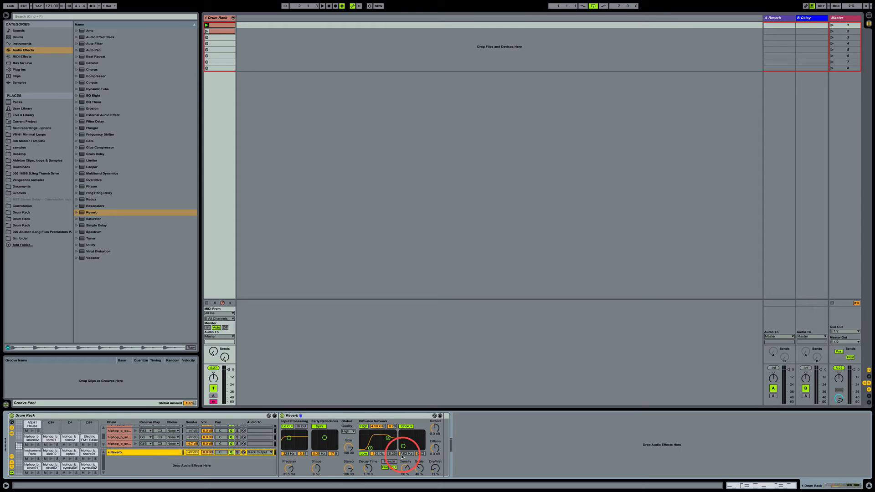
{"action": "left_click_drag", "start_coordinate": [433, 472], "coordinate": [436, 474]}
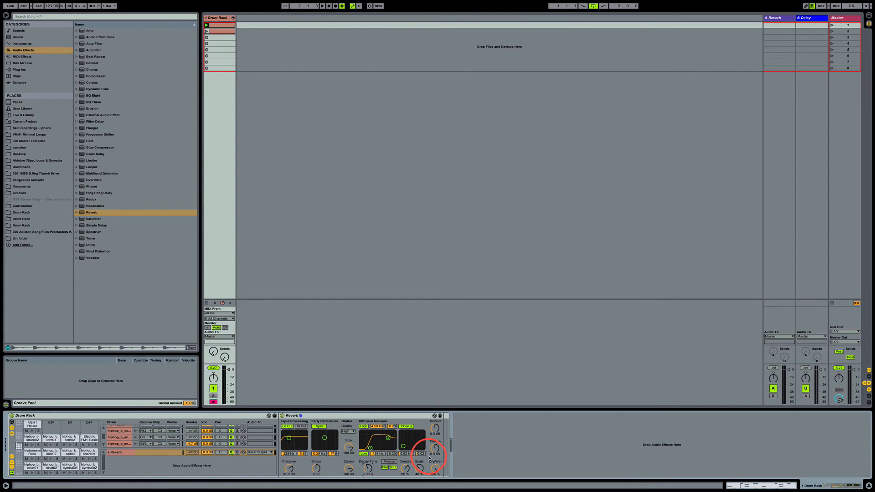
{"action": "left_click", "coordinate": [82, 246]}
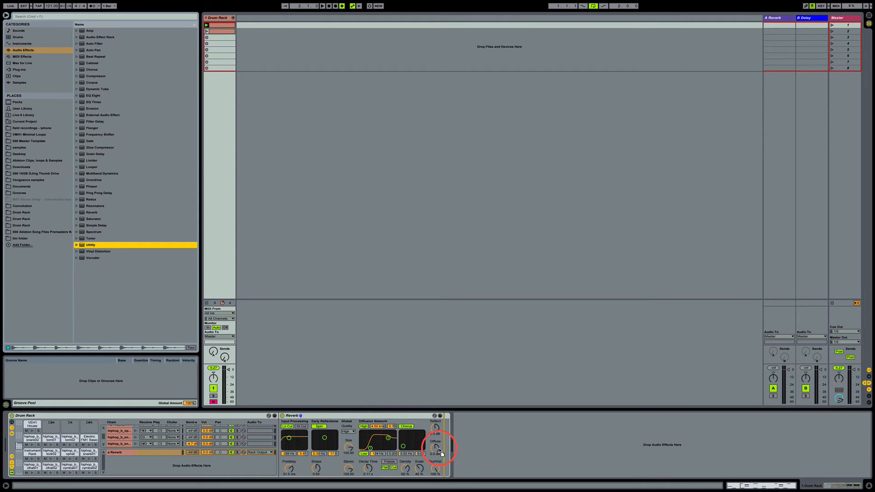
{"action": "left_click_drag", "start_coordinate": [438, 448], "coordinate": [439, 449]}
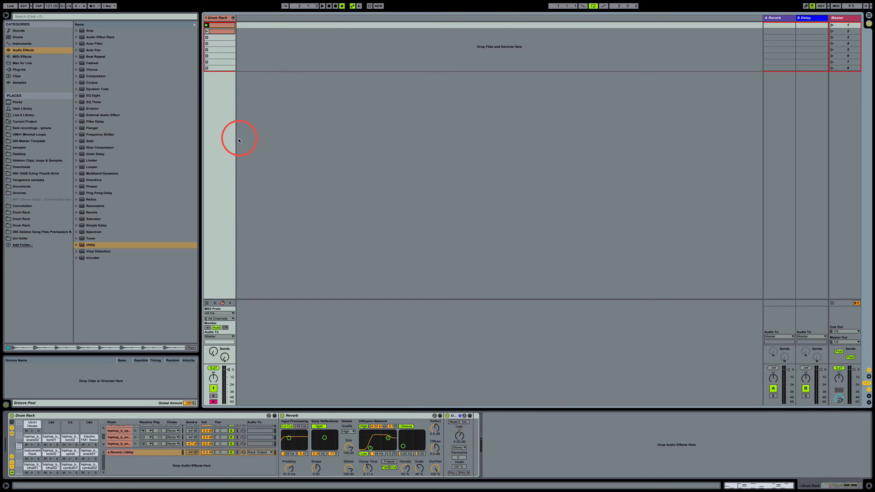
Play the first slot's clip and adjust the hiphop_b_snare02 and hiphop_b_clhat01 chains' sends to the Reverb return.
{"action": "left_click", "coordinate": [206, 25]}
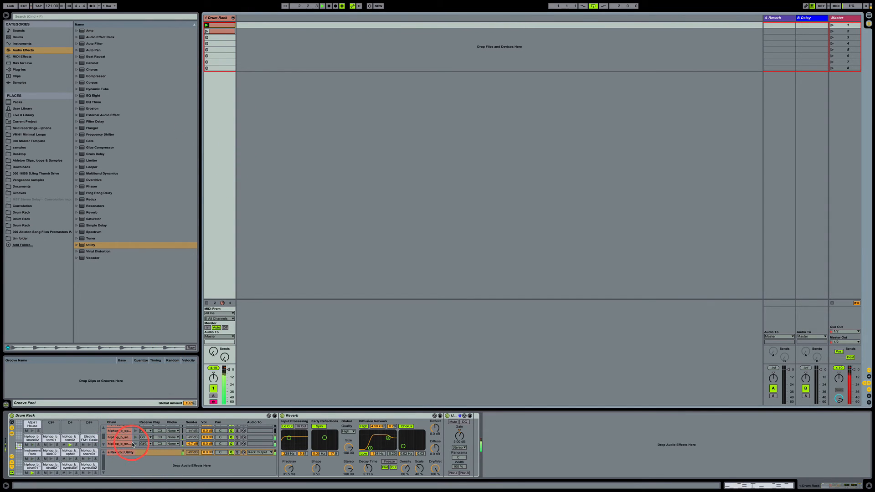
{"action": "left_click_drag", "start_coordinate": [192, 446], "coordinate": [192, 450]}
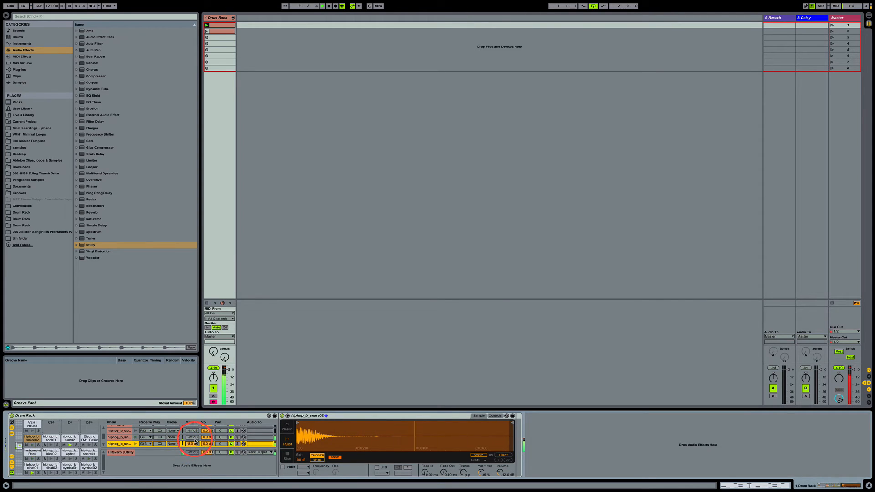
{"action": "scroll", "coordinate": [189, 444], "scroll_direction": "down", "scroll_amount": 3}
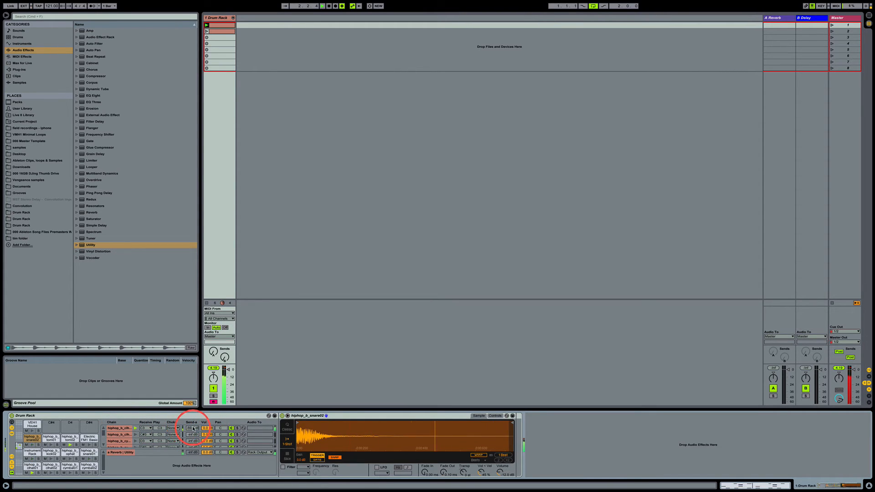
{"action": "mouse_move", "coordinate": [189, 429]}
{"action": "left_mouse_down"}
{"action": "mouse_move", "coordinate": [188, 444]}
{"action": "mouse_move", "coordinate": [192, 428]}
{"action": "left_mouse_up"}
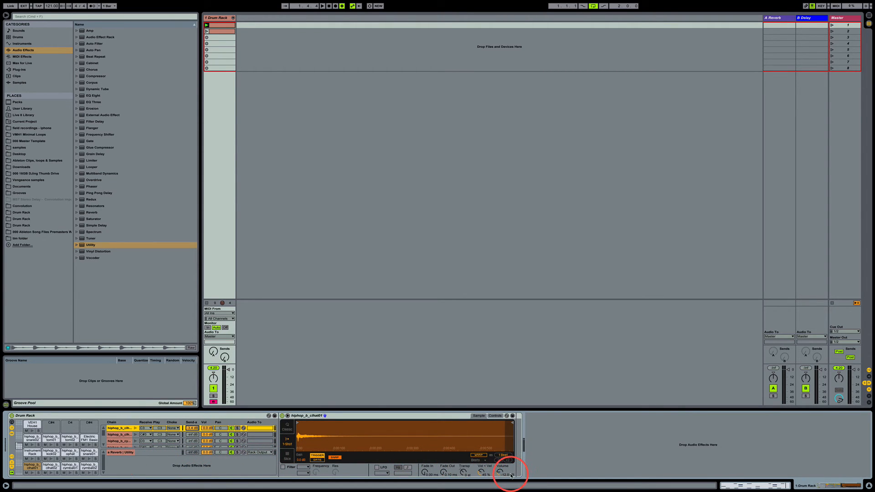
Hide the Drum Rack's sends, return chains and input/output settings, and show its Macro controls.
{"action": "left_click", "coordinate": [13, 462]}
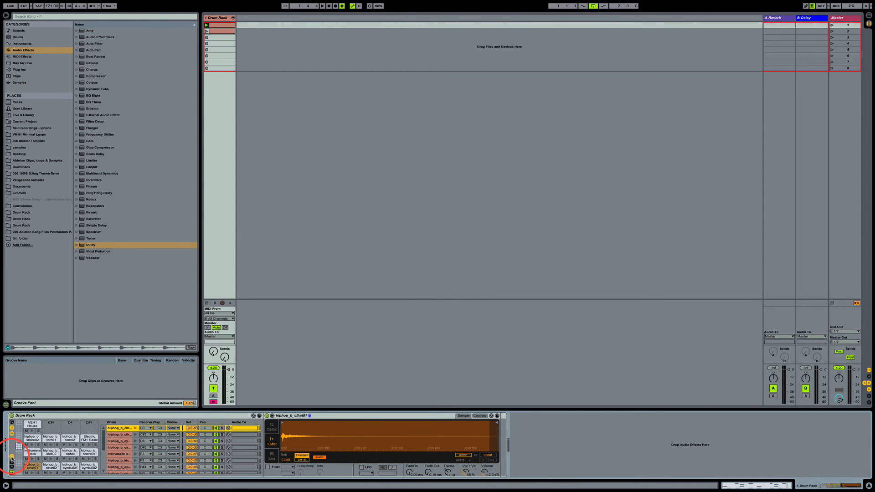
{"action": "left_click", "coordinate": [12, 456]}
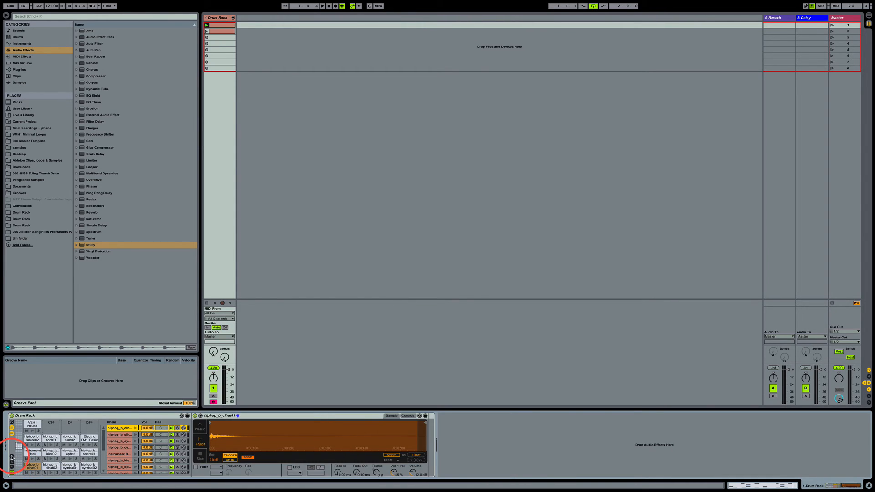
{"action": "left_click", "coordinate": [12, 422]}
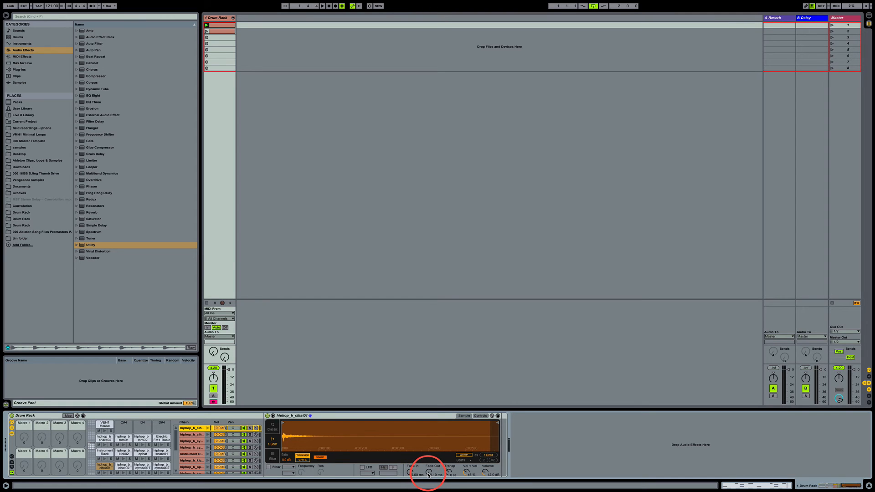
Map hiphop_b_clhat01's Volume to Macro 1 and extend that mapping to all sibling devices.
{"action": "left_click", "coordinate": [480, 415]}
{"action": "right_click", "coordinate": [486, 474]}
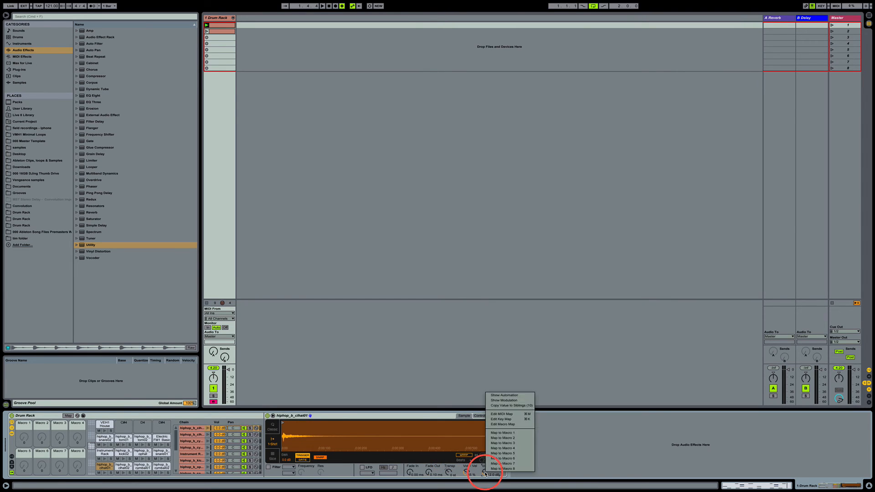
{"action": "left_click", "coordinate": [502, 433]}
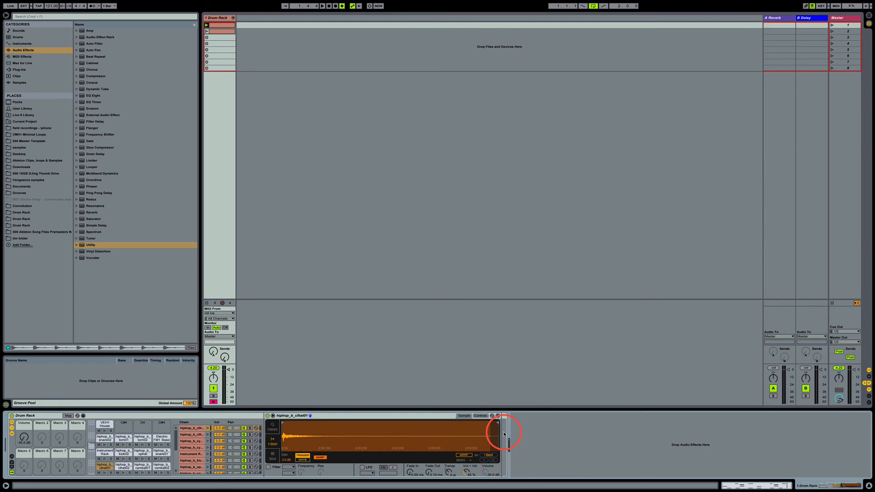
{"action": "right_click", "coordinate": [486, 475]}
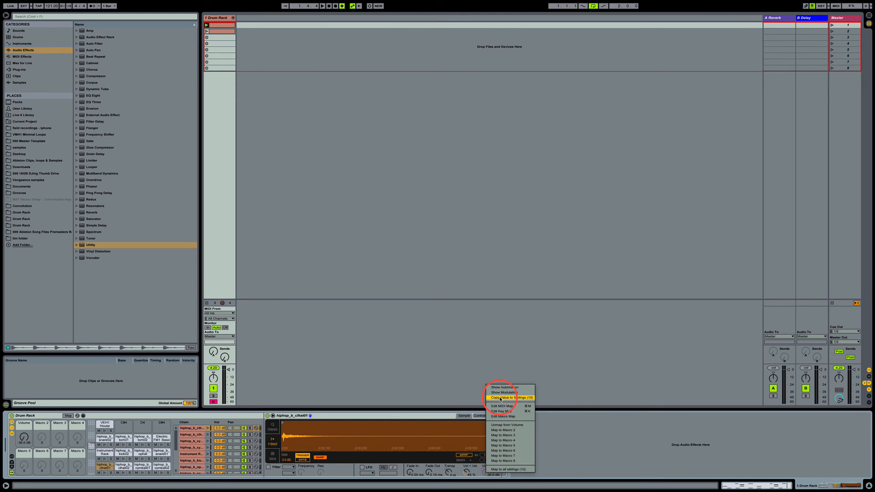
{"action": "left_click", "coordinate": [511, 471]}
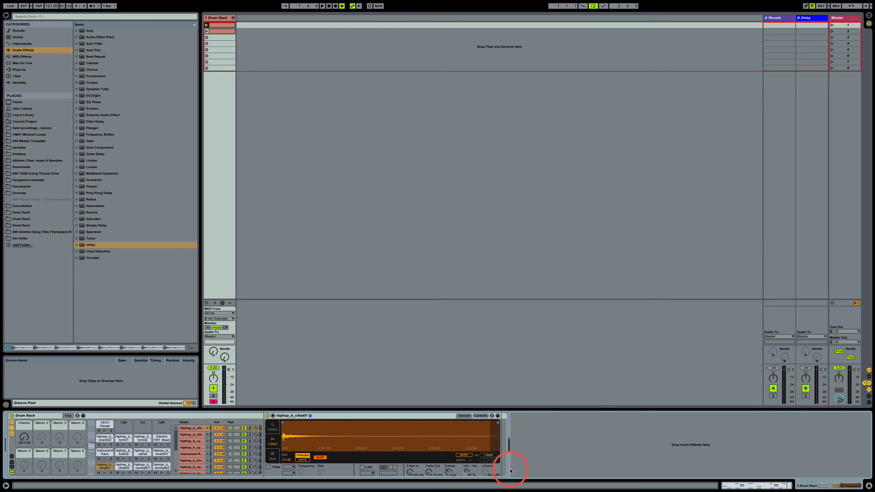
View the devices of the first four chains in turn and adjust the Drum Rack's Volume macro.
{"action": "left_click", "coordinate": [188, 430]}
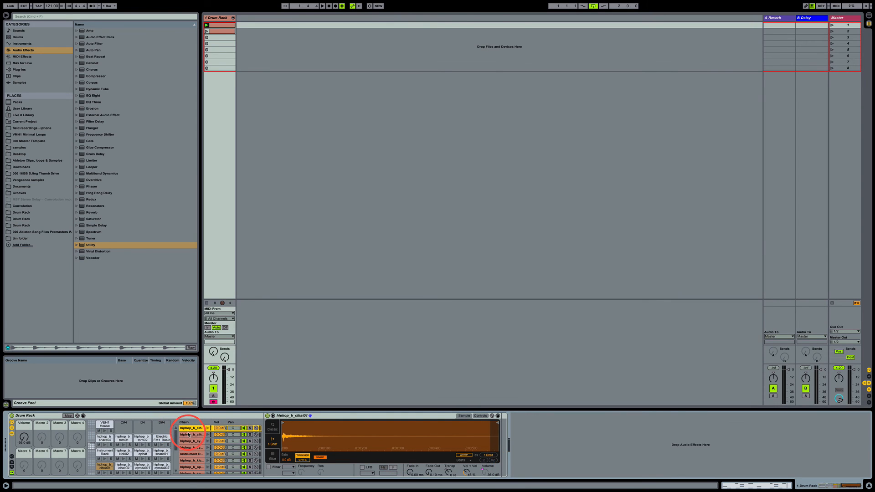
{"action": "left_click", "coordinate": [188, 434]}
{"action": "left_click", "coordinate": [188, 441]}
{"action": "left_click", "coordinate": [189, 447]}
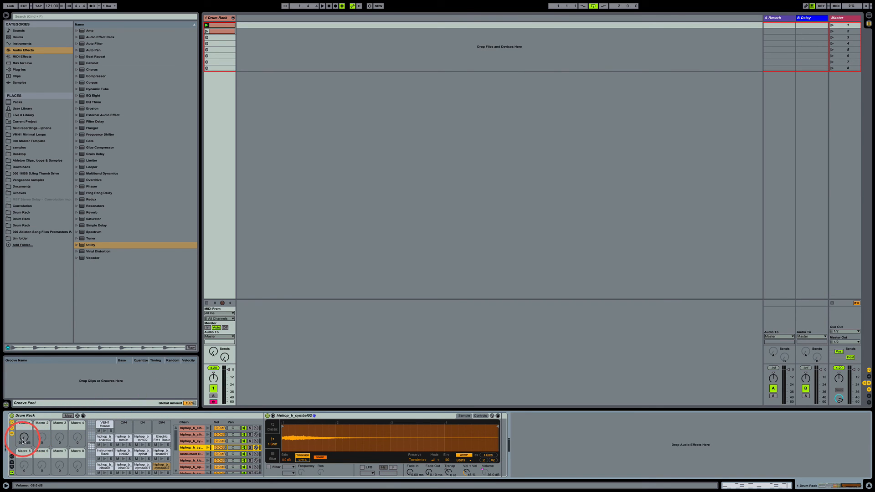
{"action": "left_click_drag", "start_coordinate": [23, 441], "coordinate": [23, 427]}
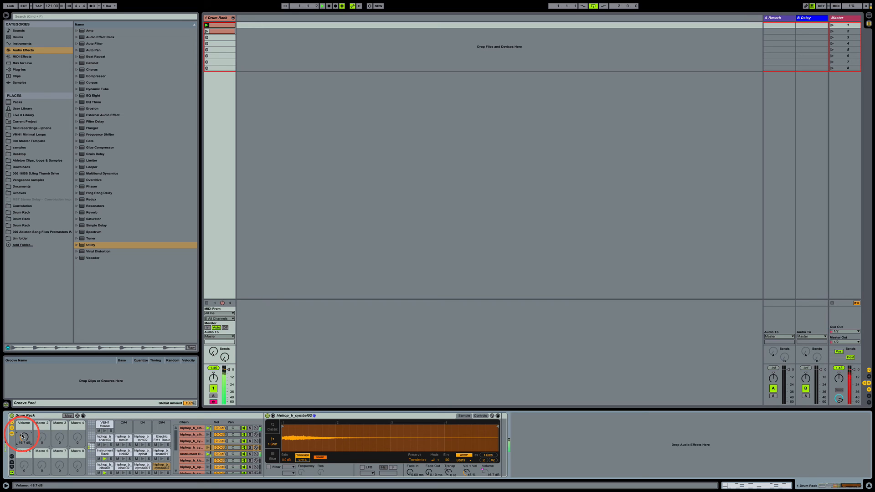
{"action": "left_click_drag", "start_coordinate": [23, 436], "coordinate": [23, 438]}
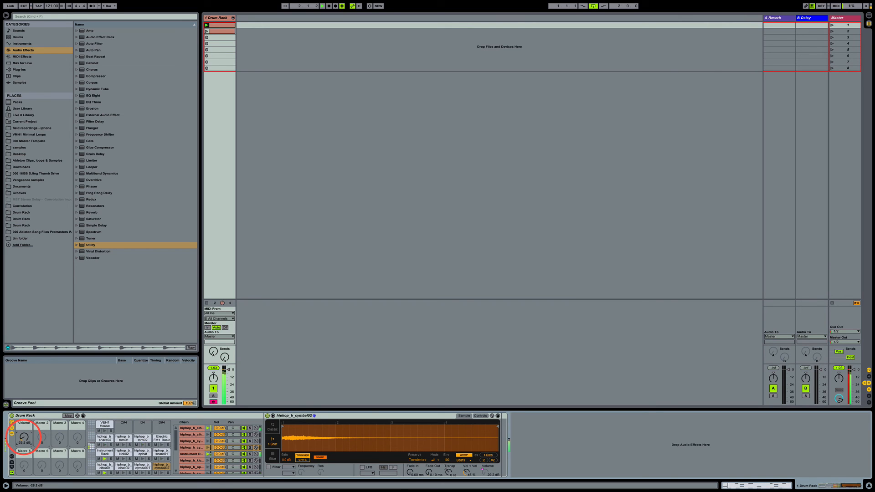